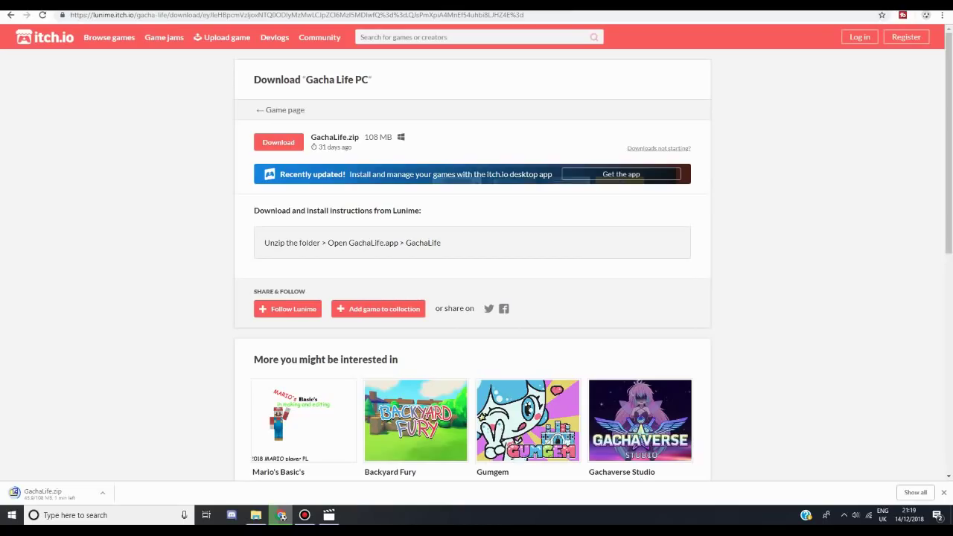
Browse the suggested games on the Gacha Life PC download page while GachaLife.zip downloads
{"action": "scroll", "coordinate": [473, 298], "scroll_direction": "down", "scroll_amount": 2}
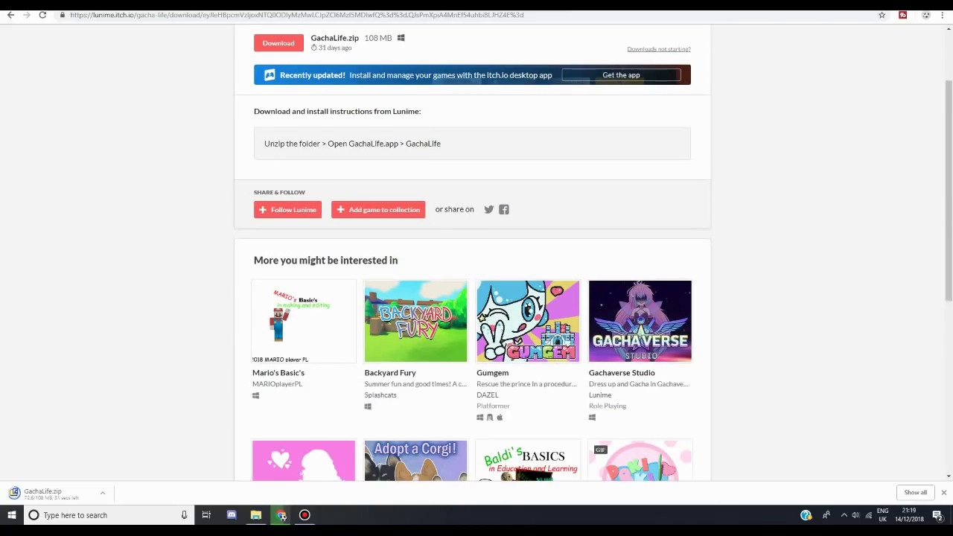
{"action": "scroll", "coordinate": [416, 313], "scroll_direction": "down", "scroll_amount": 5}
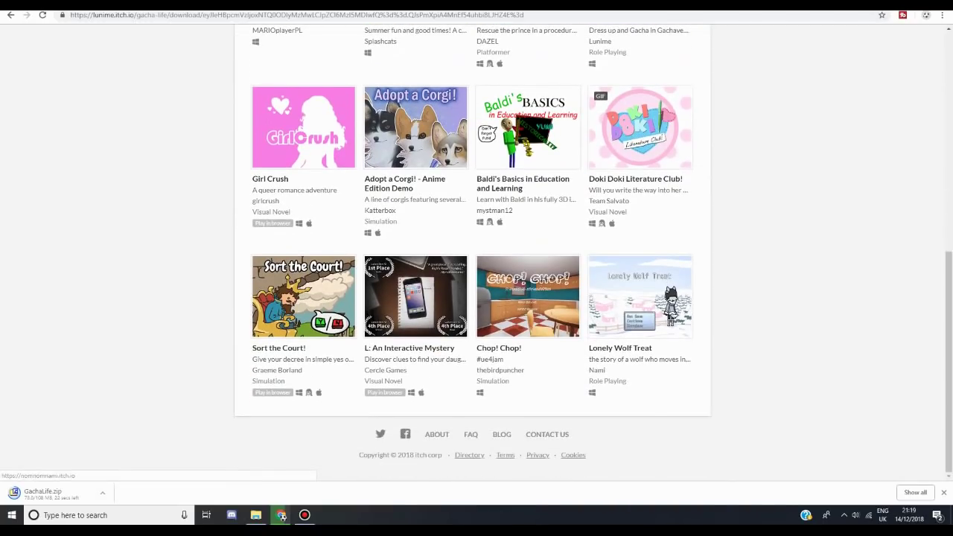
{"action": "scroll", "coordinate": [473, 298], "scroll_direction": "up", "scroll_amount": 2}
{"action": "scroll", "coordinate": [473, 298], "scroll_direction": "down", "scroll_amount": 1}
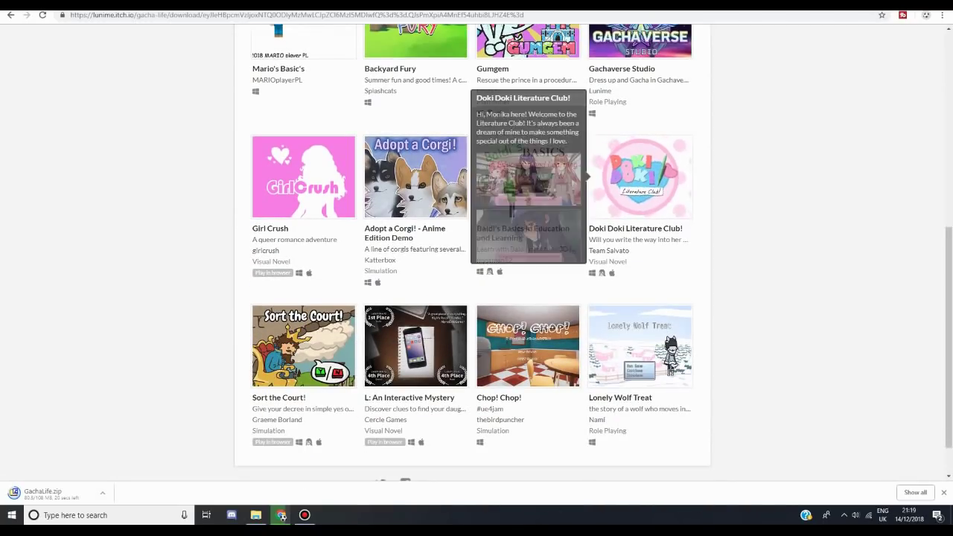
{"action": "mouse_move", "coordinate": [642, 177]}
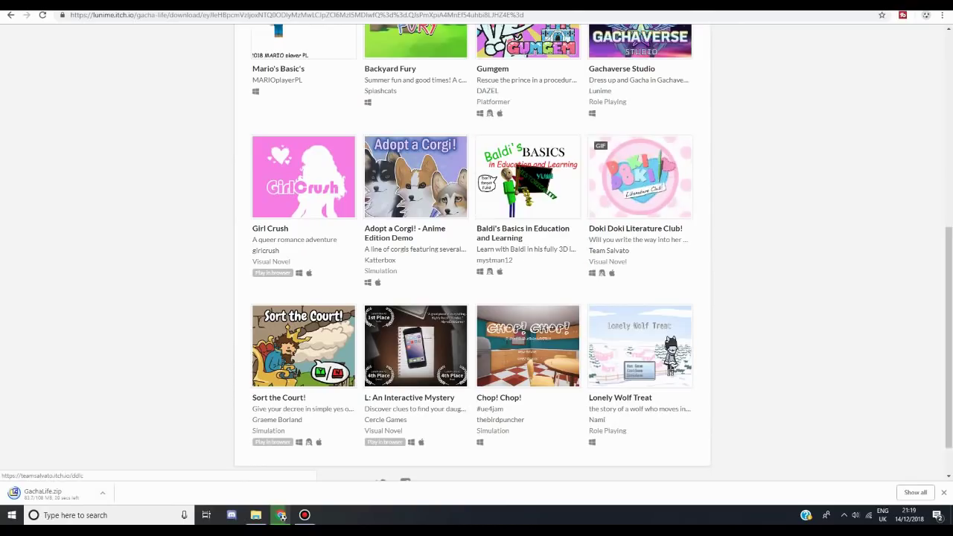
{"action": "scroll", "coordinate": [473, 298], "scroll_direction": "down", "scroll_amount": 1}
{"action": "scroll", "coordinate": [473, 298], "scroll_direction": "up", "scroll_amount": 10}
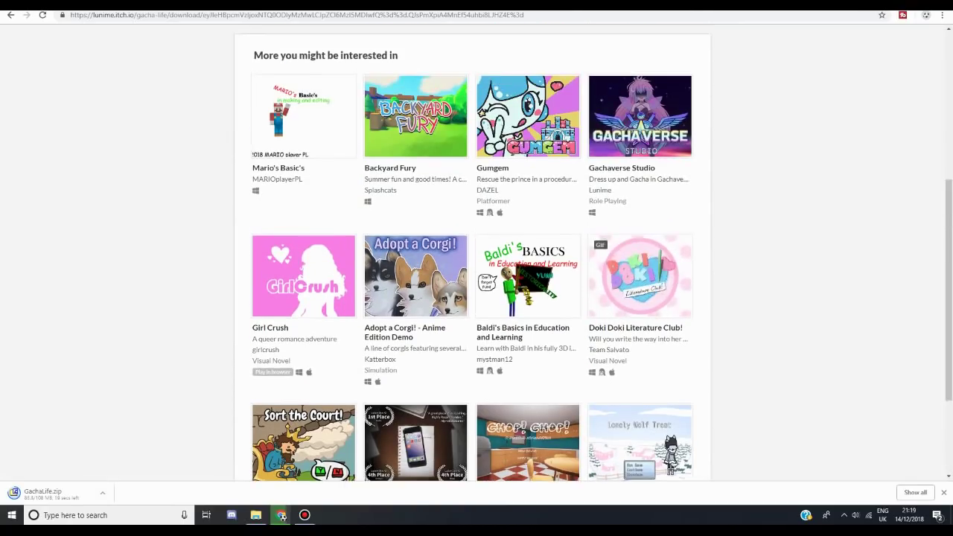
{"action": "scroll", "coordinate": [473, 298], "scroll_direction": "down", "scroll_amount": 3}
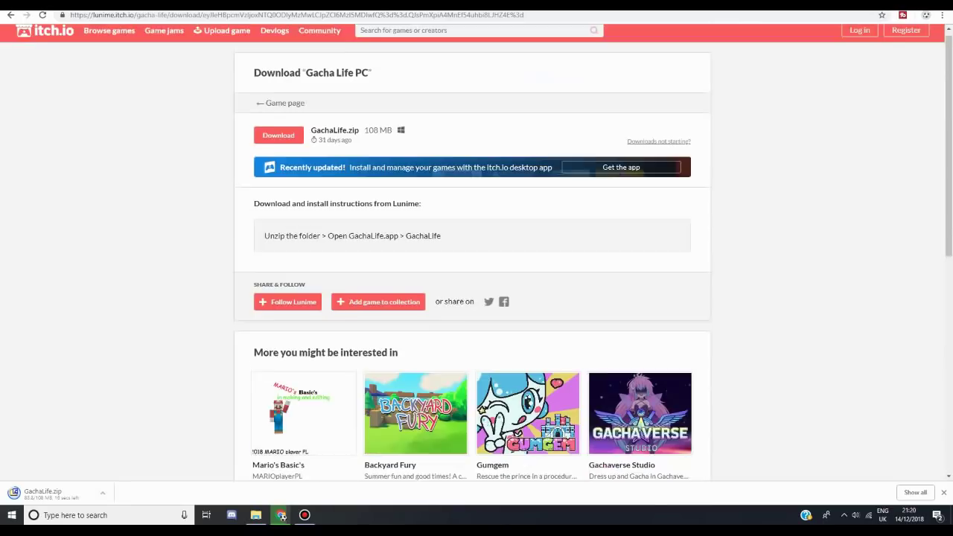
{"action": "scroll", "coordinate": [473, 298], "scroll_direction": "down", "scroll_amount": 3}
{"action": "scroll", "coordinate": [473, 298], "scroll_direction": "up", "scroll_amount": 3}
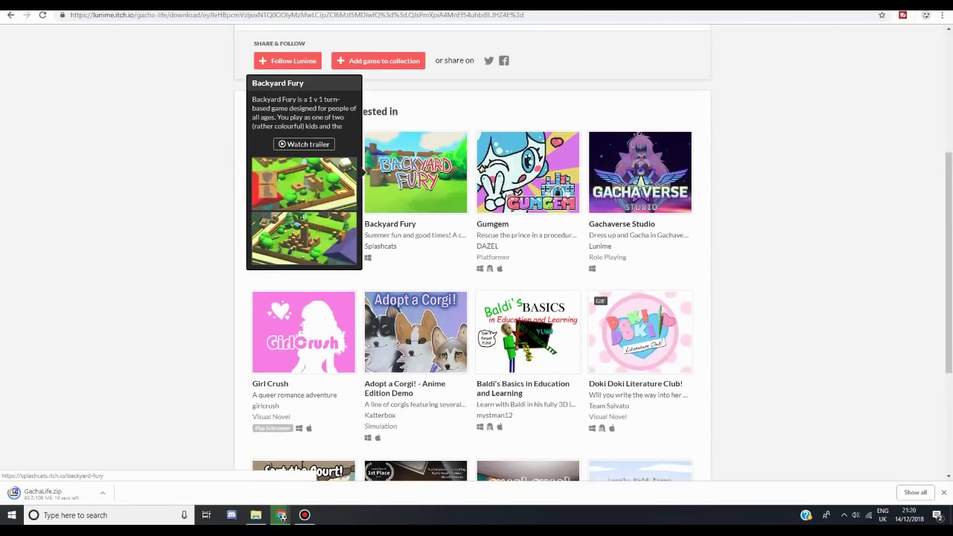
{"action": "scroll", "coordinate": [522, 149], "scroll_direction": "down", "scroll_amount": 3}
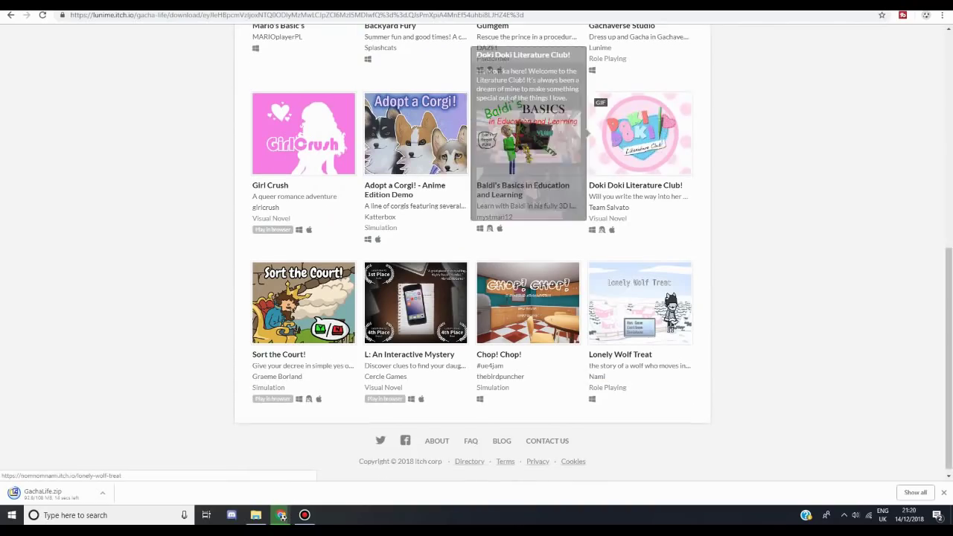
{"action": "scroll", "coordinate": [522, 149], "scroll_direction": "up", "scroll_amount": 1}
{"action": "scroll", "coordinate": [477, 254], "scroll_direction": "up", "scroll_amount": 5}
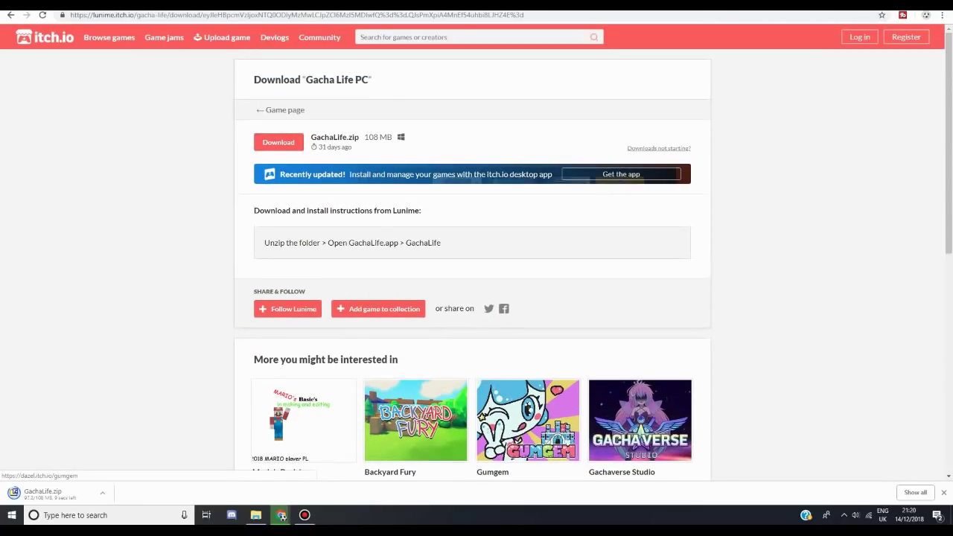
{"action": "triple_click", "coordinate": [325, 360]}
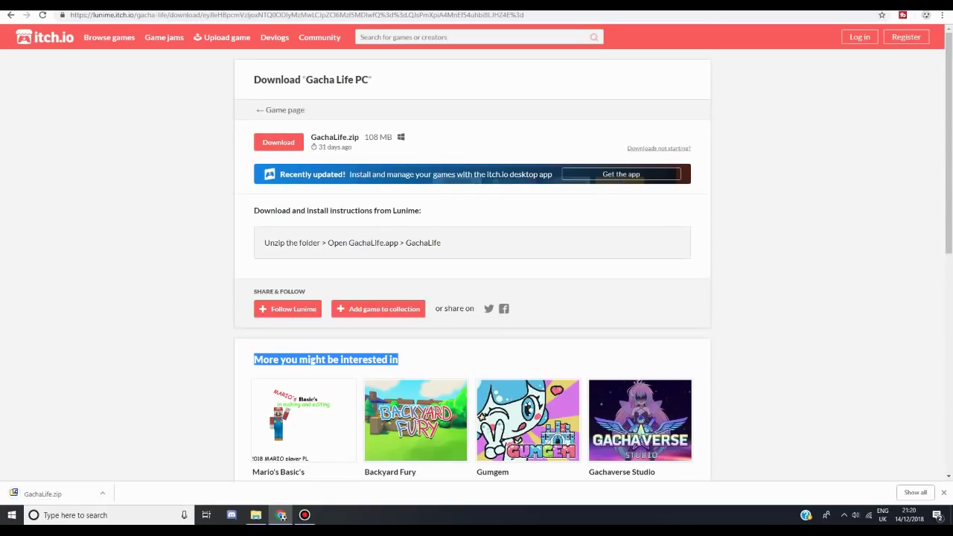
Open the downloaded GachaLife.zip in 7-Zip and locate the archive in the Downloads folder
{"action": "left_click", "coordinate": [56, 493]}
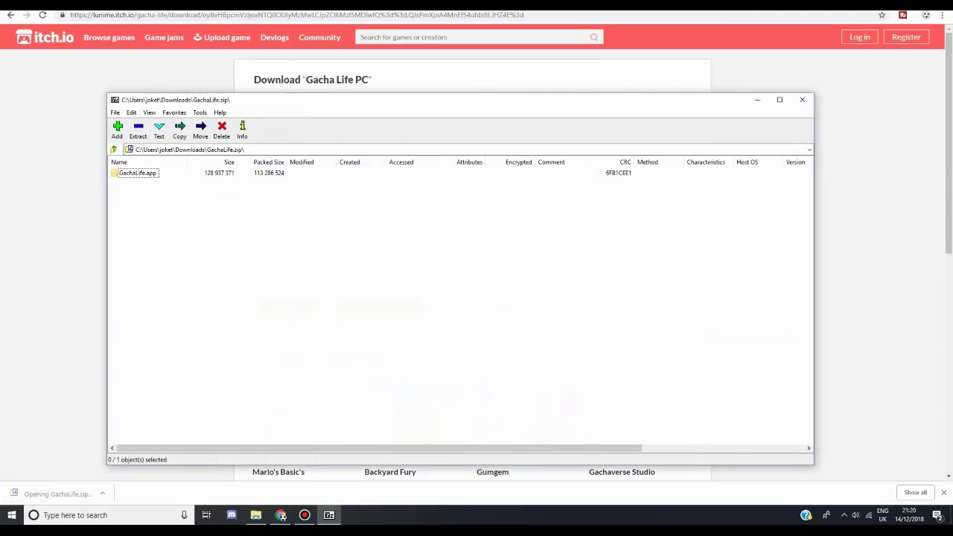
{"action": "left_click_drag", "start_coordinate": [341, 101], "coordinate": [349, 76]}
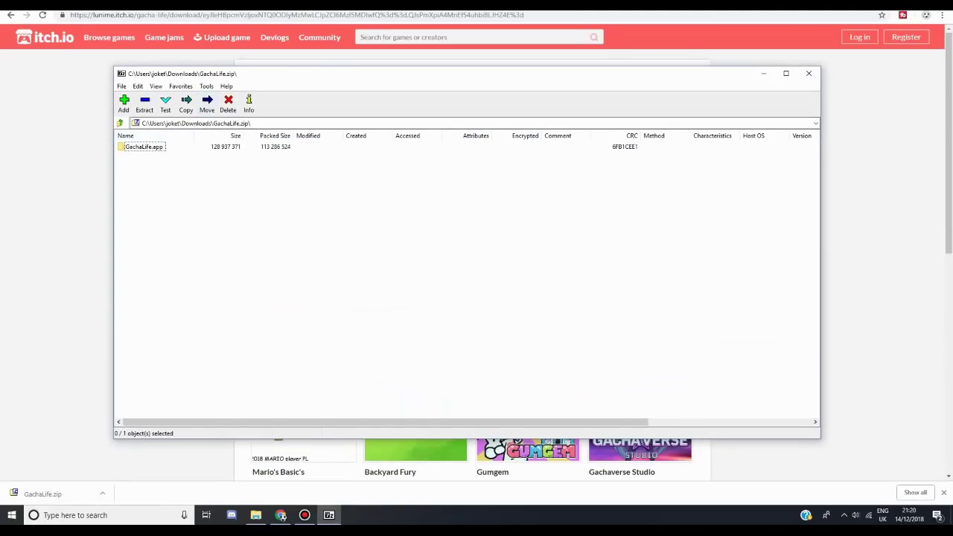
{"action": "left_click", "coordinate": [257, 516]}
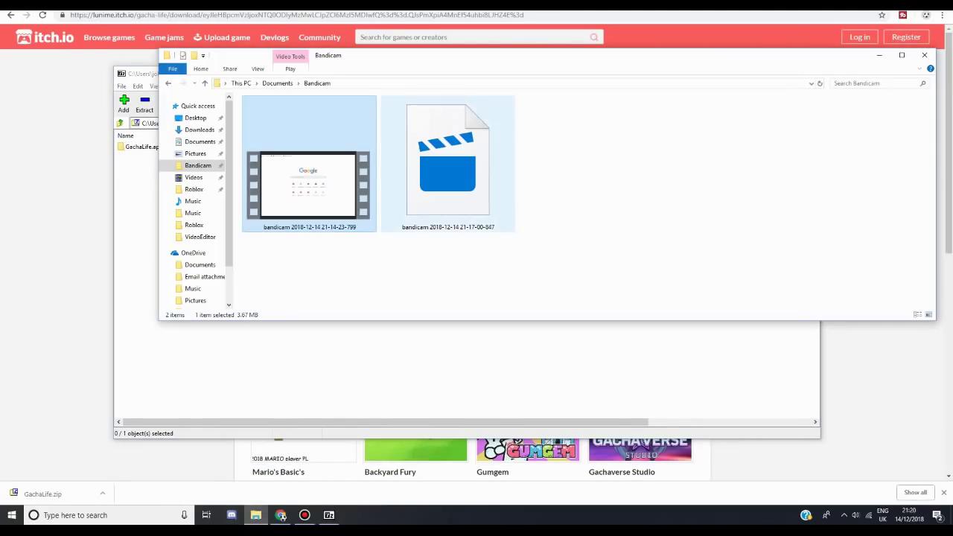
{"action": "left_click", "coordinate": [200, 130]}
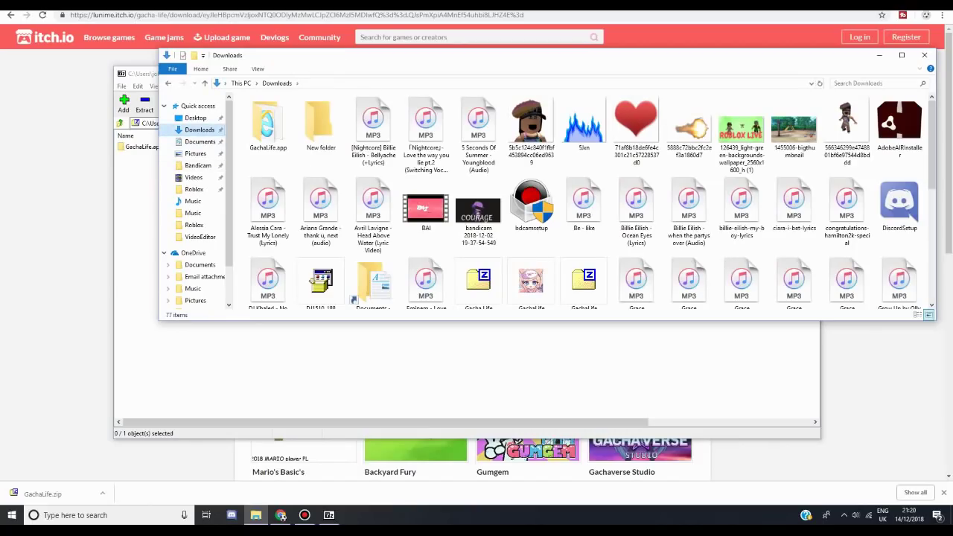
{"action": "scroll", "coordinate": [370, 249], "scroll_direction": "down", "scroll_amount": 2}
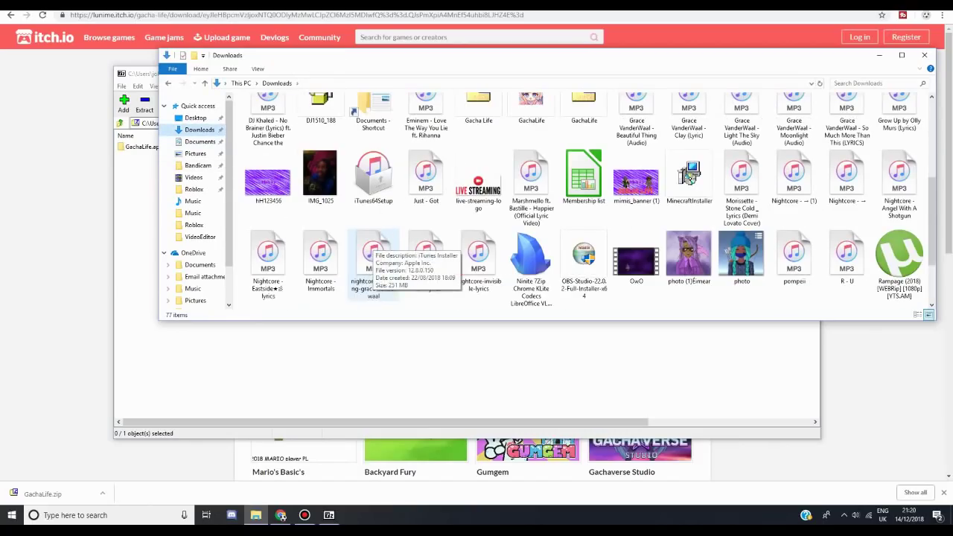
{"action": "scroll", "coordinate": [370, 250], "scroll_direction": "up", "scroll_amount": 1}
{"action": "left_click", "coordinate": [584, 119]}
{"action": "right_click", "coordinate": [583, 131]}
Extract GachaLife.app from the archive to the Downloads folder, agreeing to replace the existing files one by one
{"action": "left_click", "coordinate": [145, 105]}
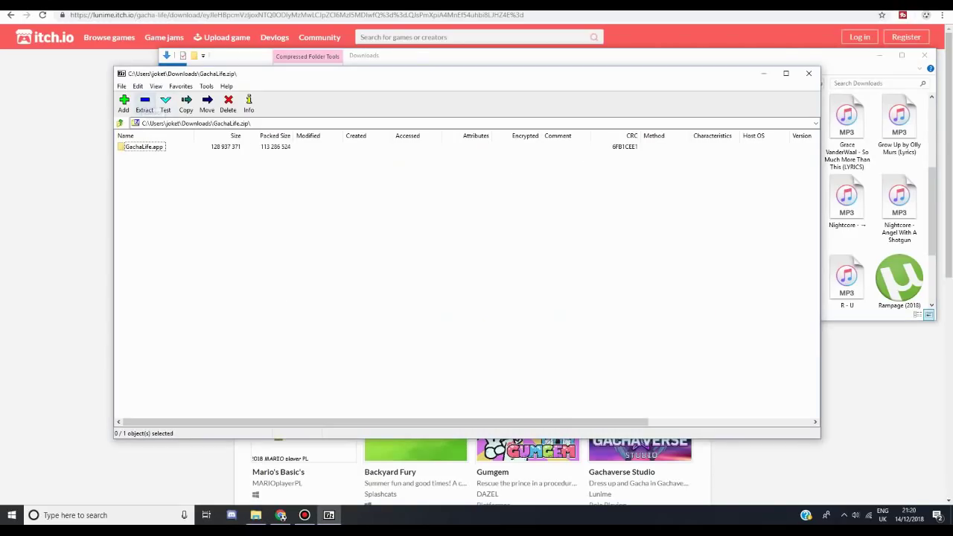
{"action": "left_click", "coordinate": [144, 100]}
{"action": "left_click", "coordinate": [513, 302]}
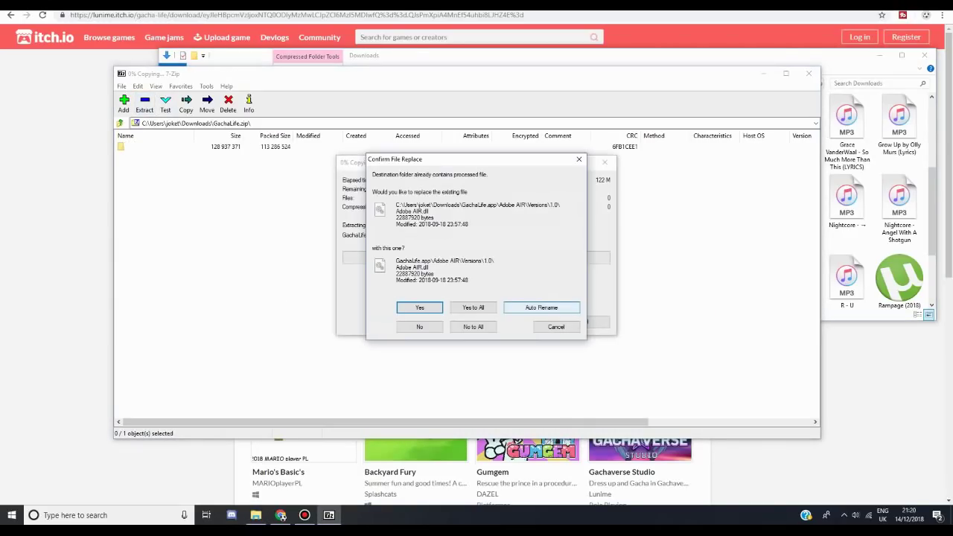
{"action": "left_click", "coordinate": [420, 307]}
{"action": "left_click", "coordinate": [420, 307]}
{"action": "left_click", "coordinate": [419, 307]}
{"action": "left_click", "coordinate": [419, 308]}
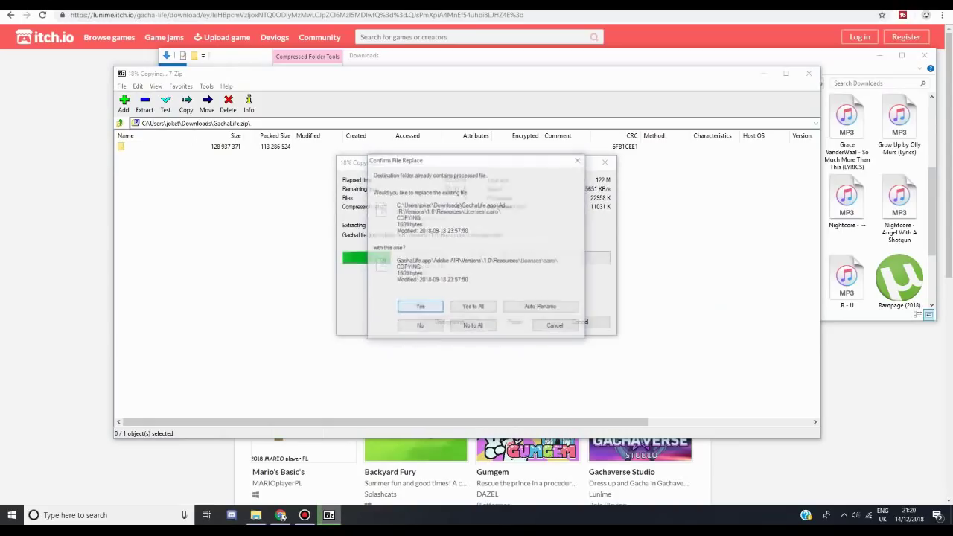
{"action": "left_click", "coordinate": [419, 308]}
{"action": "left_click", "coordinate": [420, 308]}
{"action": "key", "text": "Return"}
{"action": "key", "text": "Return"}
{"action": "key", "text": "Return"}
{"action": "key", "text": "Return"}
{"action": "key", "text": "Return"}
{"action": "key", "text": "Return"}
{"action": "key", "text": "Return"}
{"action": "key", "text": "Return"}
{"action": "key", "text": "Return"}
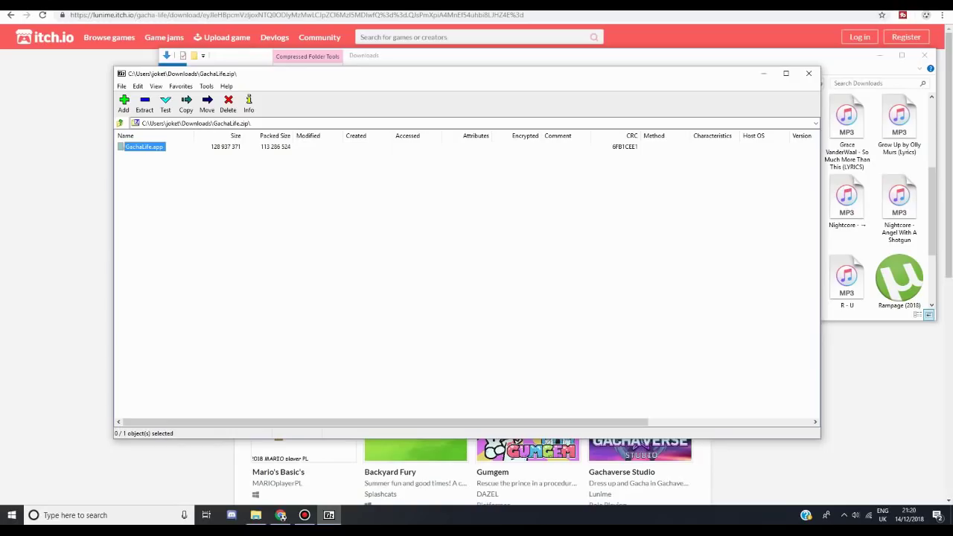
Try to extract GachaLife.app to the Downloads folder a second time
{"action": "left_click", "coordinate": [144, 103]}
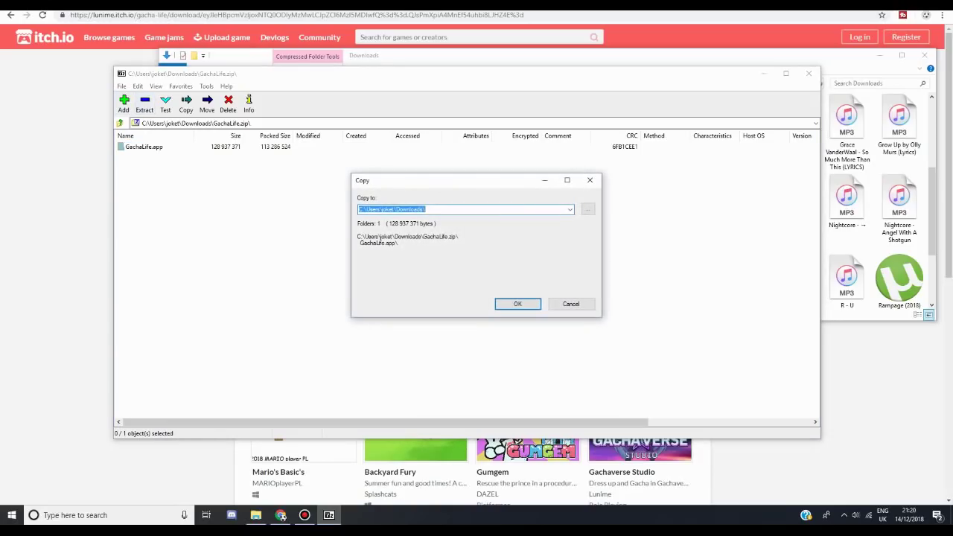
{"action": "key", "text": "Return"}
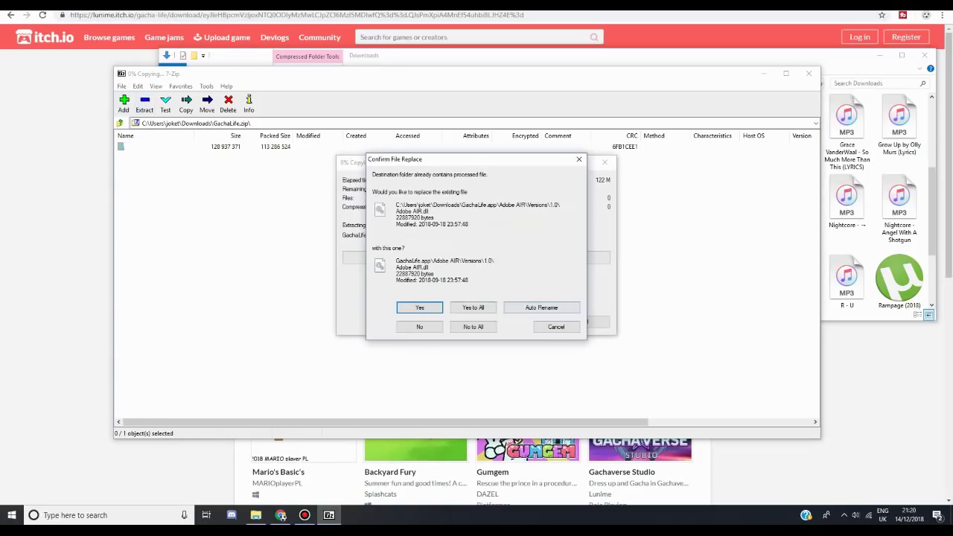
{"action": "key", "text": "Return"}
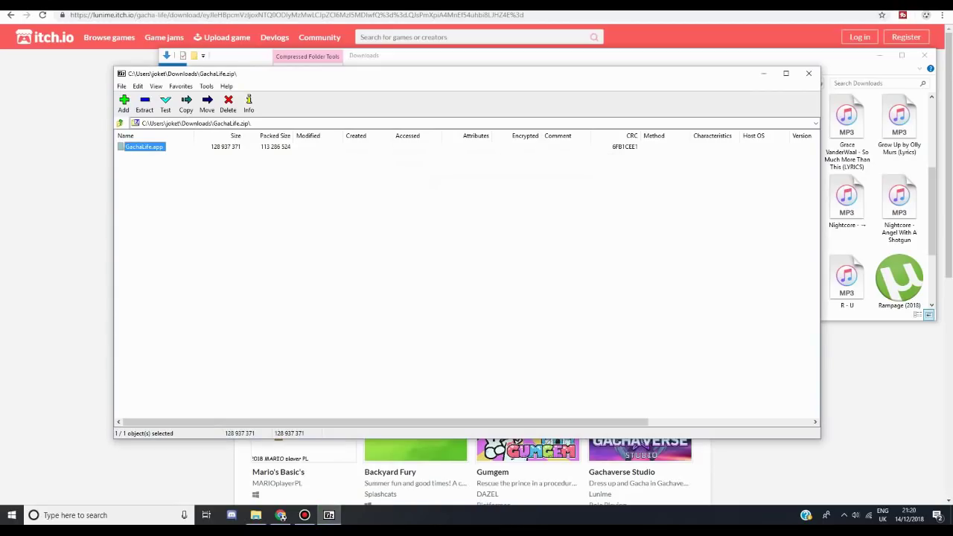
{"action": "left_click", "coordinate": [417, 246]}
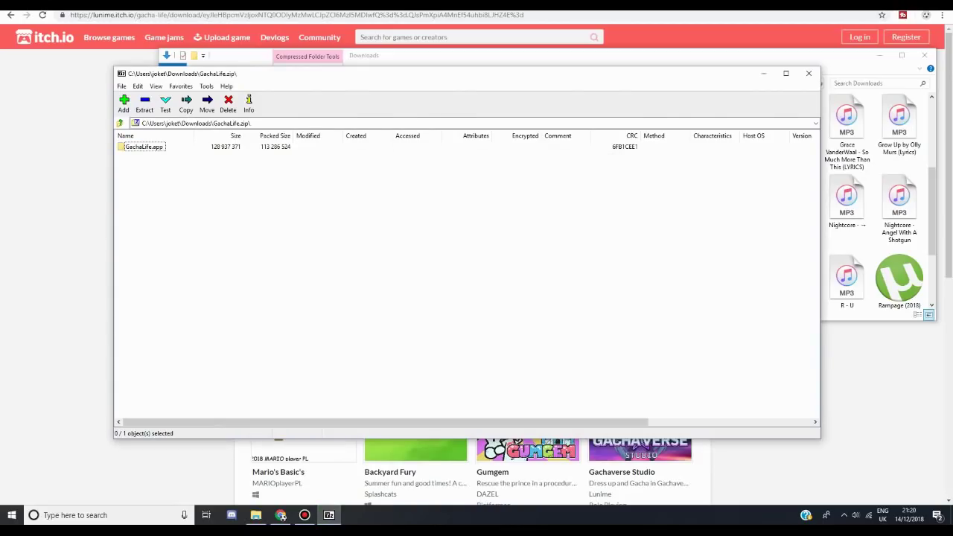
Reopen the GachaLife archive from the Downloads folder, try extracting it once more and close its window
{"action": "left_click", "coordinate": [432, 57]}
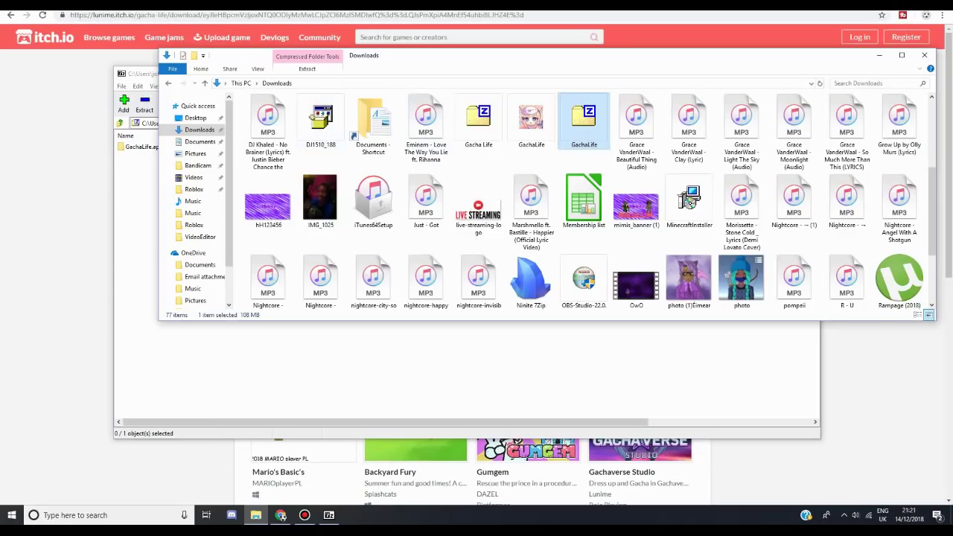
{"action": "double_click", "coordinate": [584, 121]}
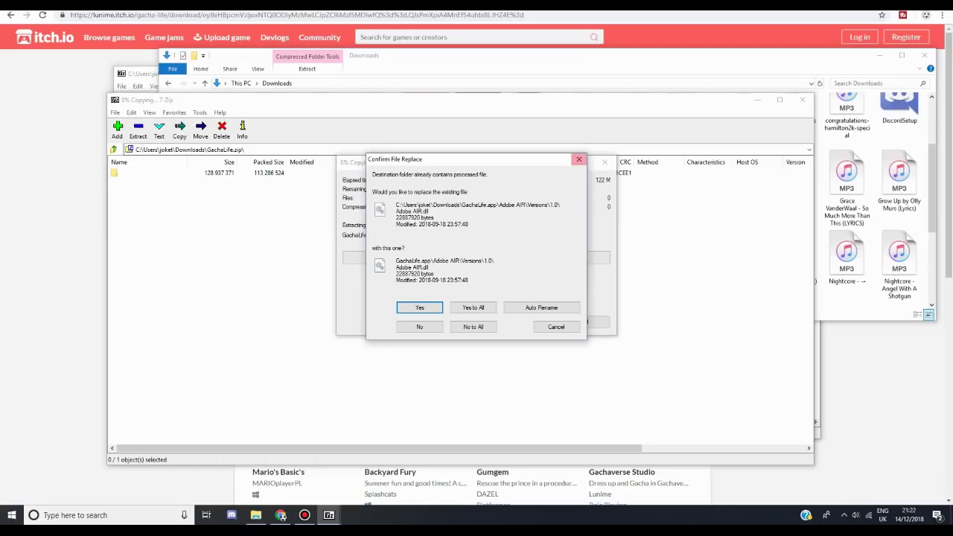
{"action": "key", "text": "Return"}
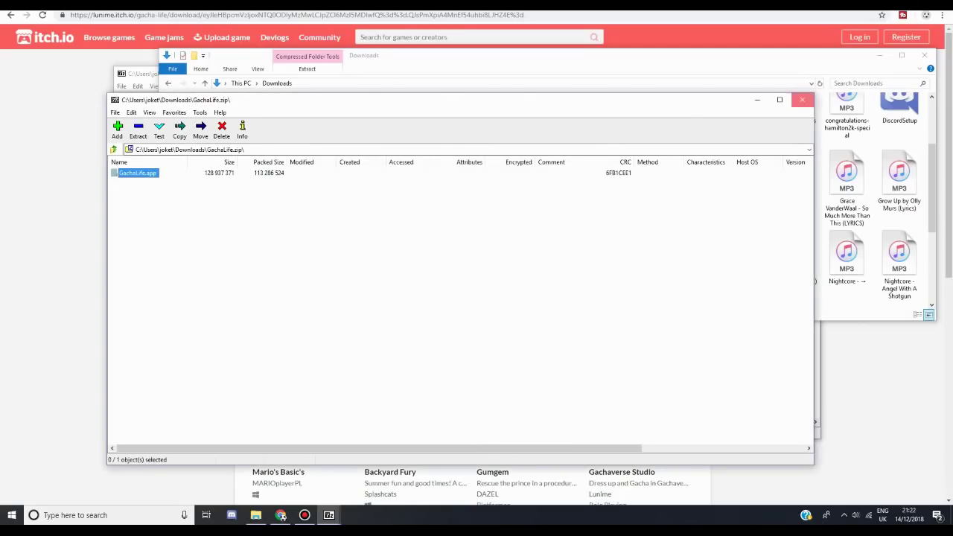
{"action": "left_click", "coordinate": [803, 99]}
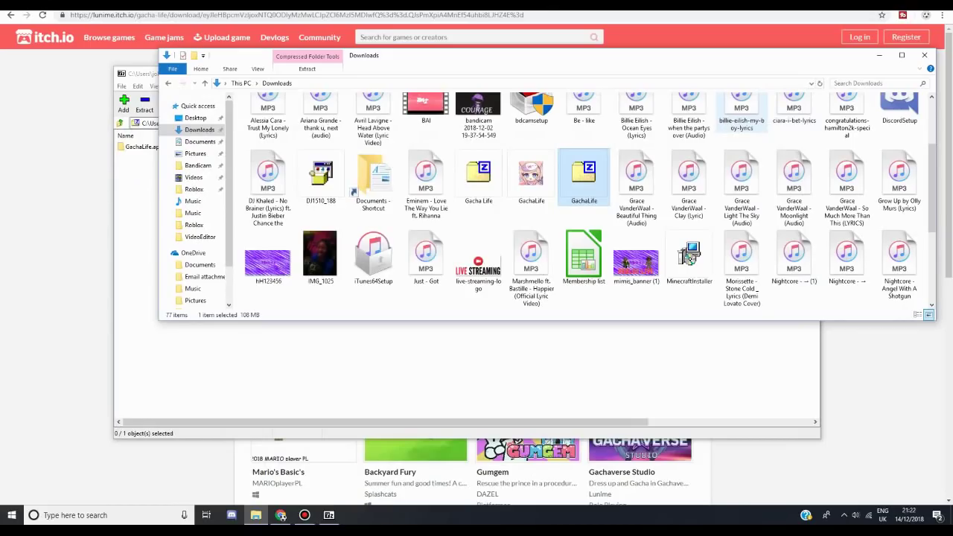
{"action": "scroll", "coordinate": [591, 201], "scroll_direction": "up", "scroll_amount": 3}
{"action": "scroll", "coordinate": [591, 201], "scroll_direction": "down", "scroll_amount": 5}
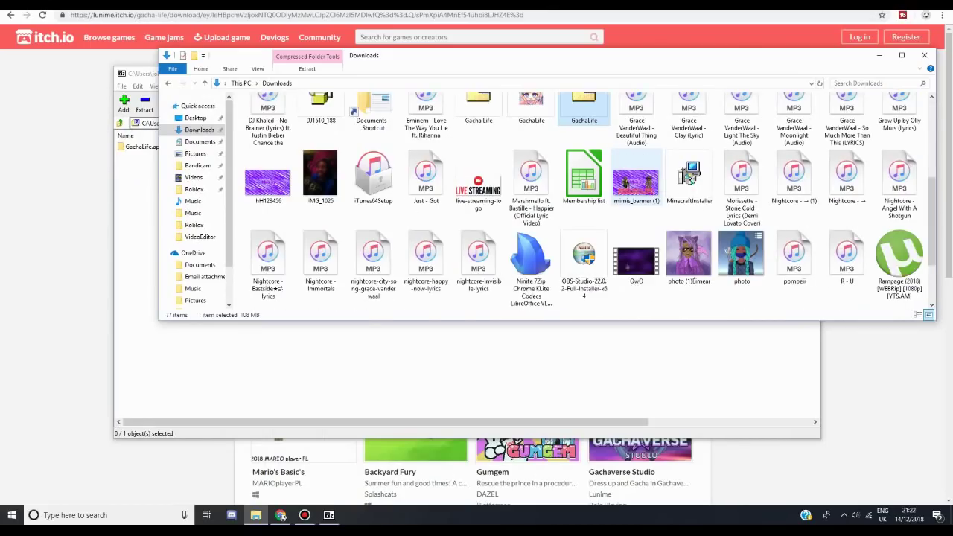
{"action": "right_click", "coordinate": [588, 124]}
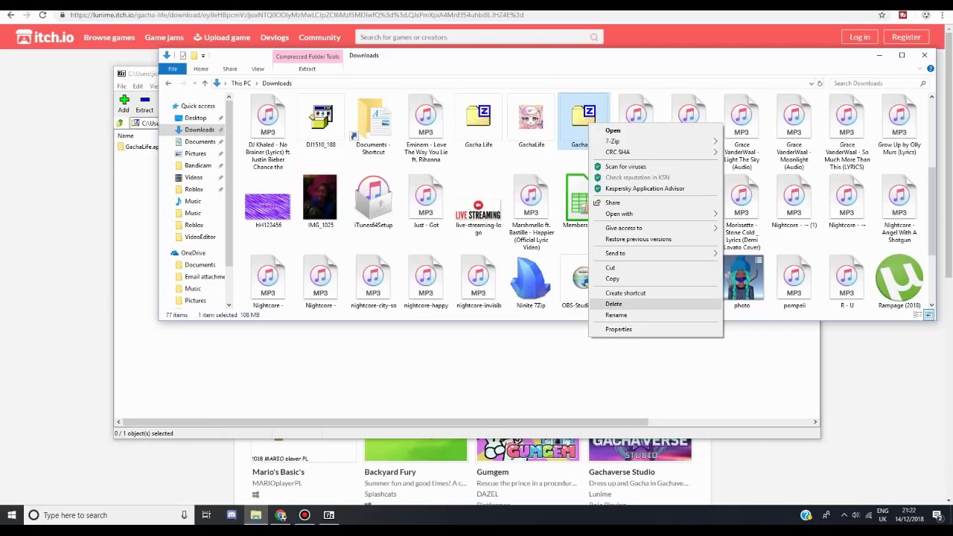
{"action": "left_click", "coordinate": [614, 304]}
{"action": "left_click", "coordinate": [578, 119]}
Launch the GachaLife application from the extracted GachaLife.app folder and start the game from its title screen
{"action": "scroll", "coordinate": [637, 216], "scroll_direction": "up", "scroll_amount": 3}
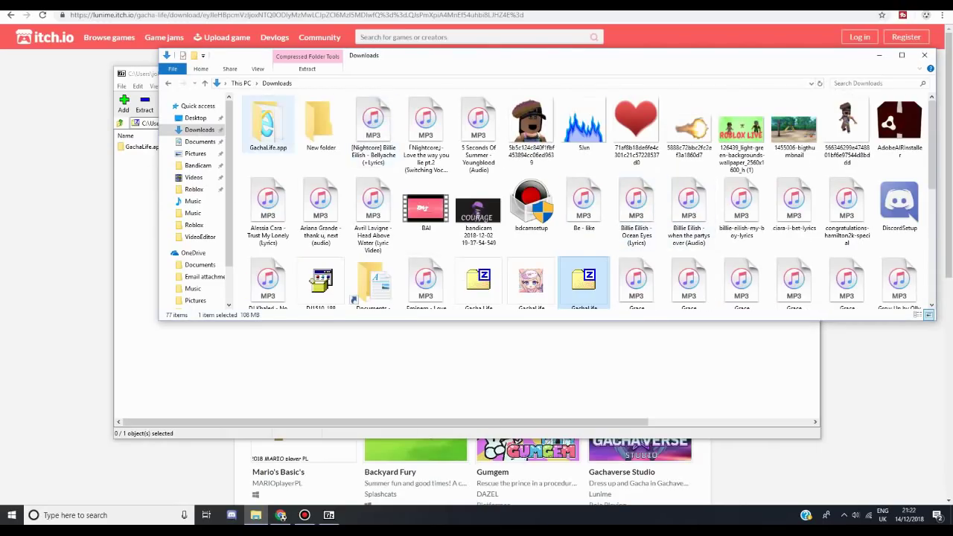
{"action": "left_click", "coordinate": [268, 126]}
{"action": "double_click", "coordinate": [268, 126]}
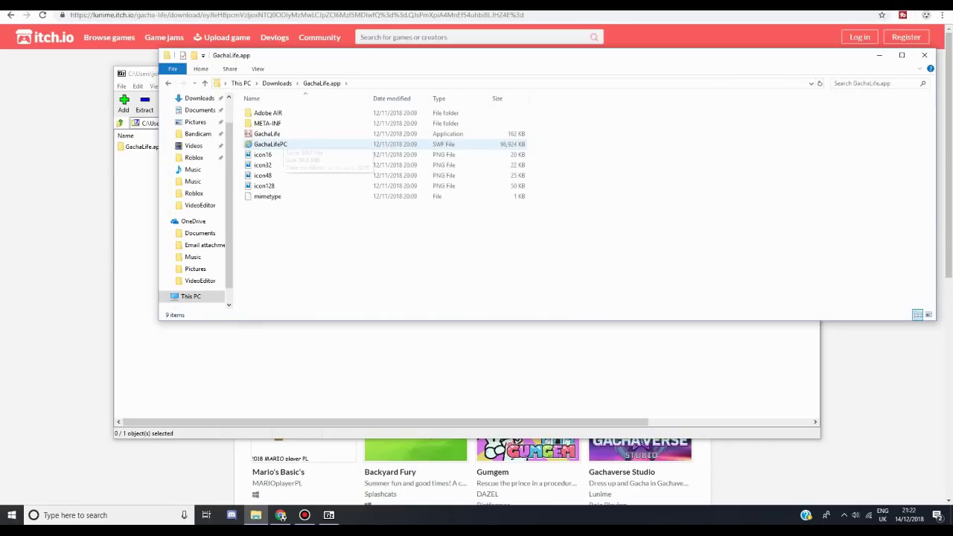
{"action": "left_click", "coordinate": [271, 134]}
{"action": "double_click", "coordinate": [266, 133]}
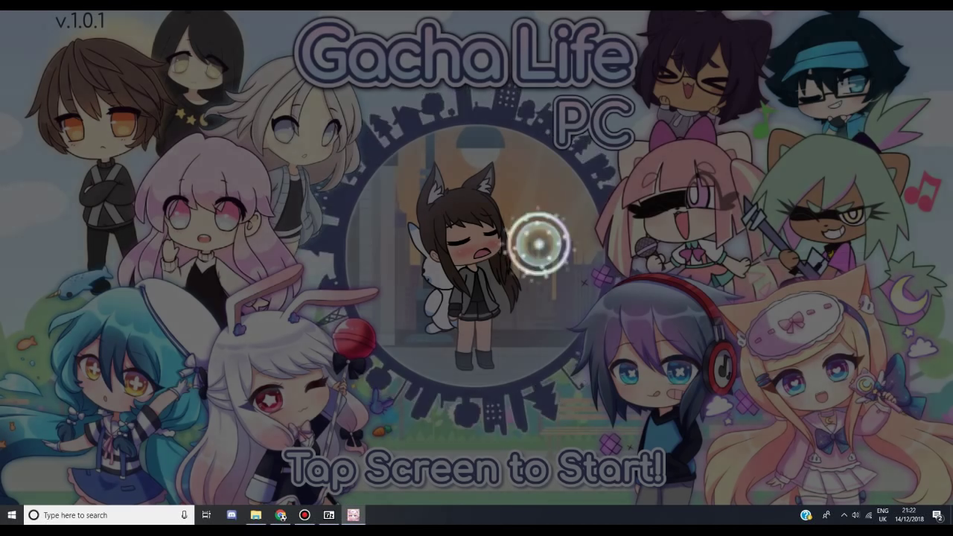
{"action": "left_click", "coordinate": [538, 242]}
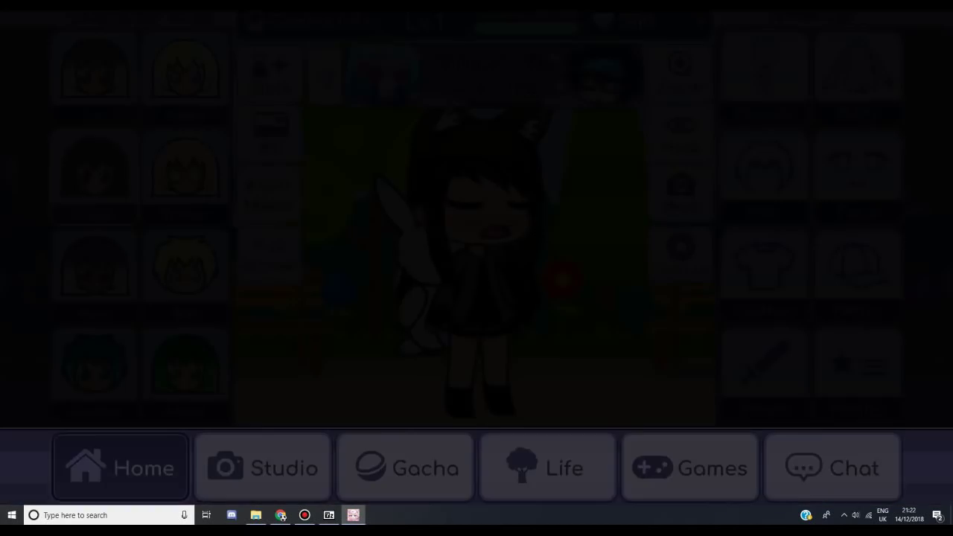
Preview several characters from the character slots, ending on the brown-haired one with wolf ears
{"action": "left_click", "coordinate": [185, 160]}
{"action": "left_click", "coordinate": [186, 231]}
{"action": "left_click", "coordinate": [93, 78]}
{"action": "left_click", "coordinate": [185, 78]}
{"action": "left_click", "coordinate": [185, 186]}
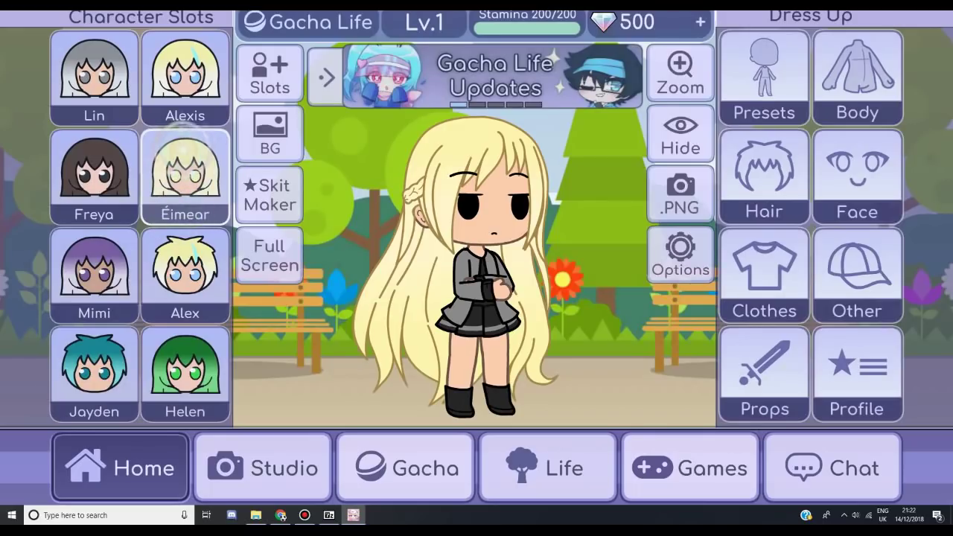
{"action": "left_click", "coordinate": [185, 78]}
{"action": "left_click", "coordinate": [156, 294]}
{"action": "left_click", "coordinate": [161, 350]}
{"action": "left_click", "coordinate": [123, 342]}
{"action": "left_click", "coordinate": [119, 152]}
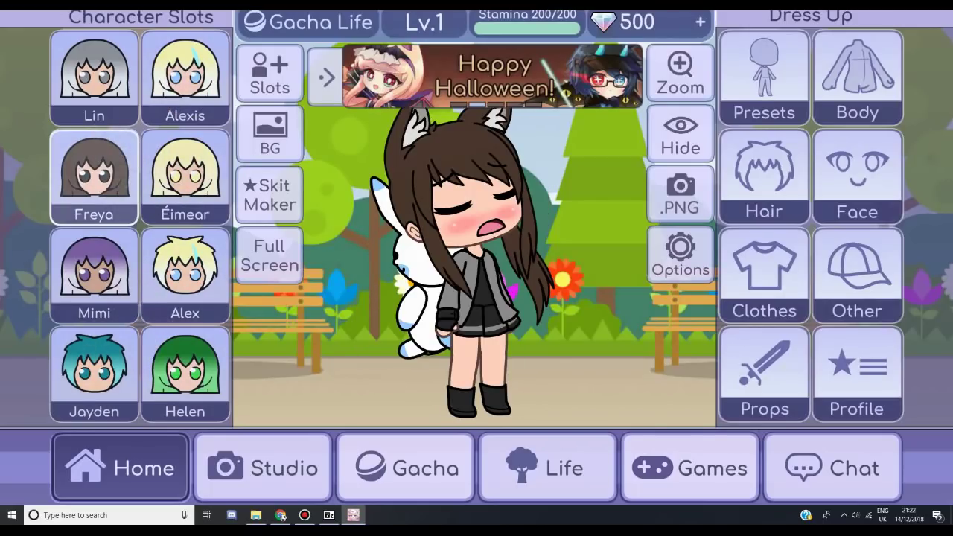
Look at the character's body and pose settings and the game credits, and return to the home screen
{"action": "left_click", "coordinate": [529, 181]}
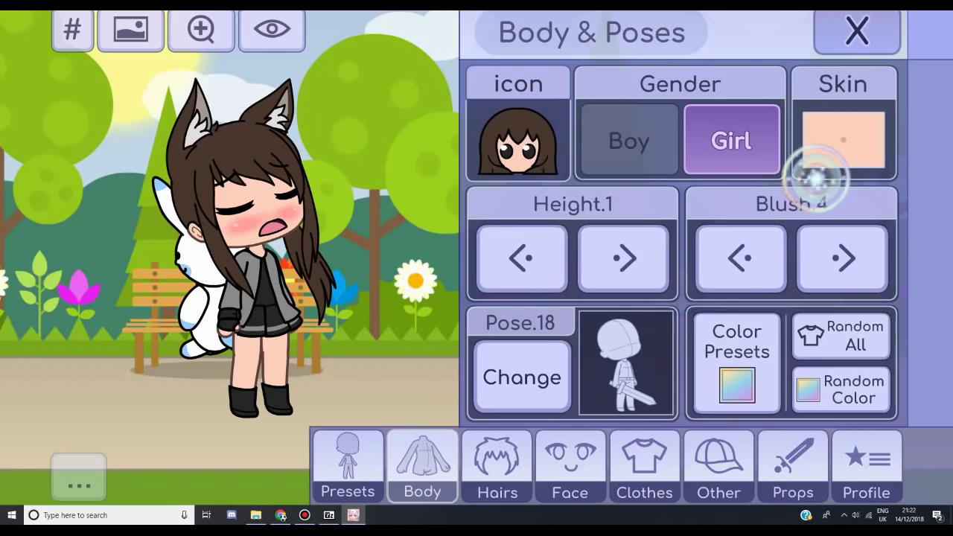
{"action": "left_click", "coordinate": [858, 31]}
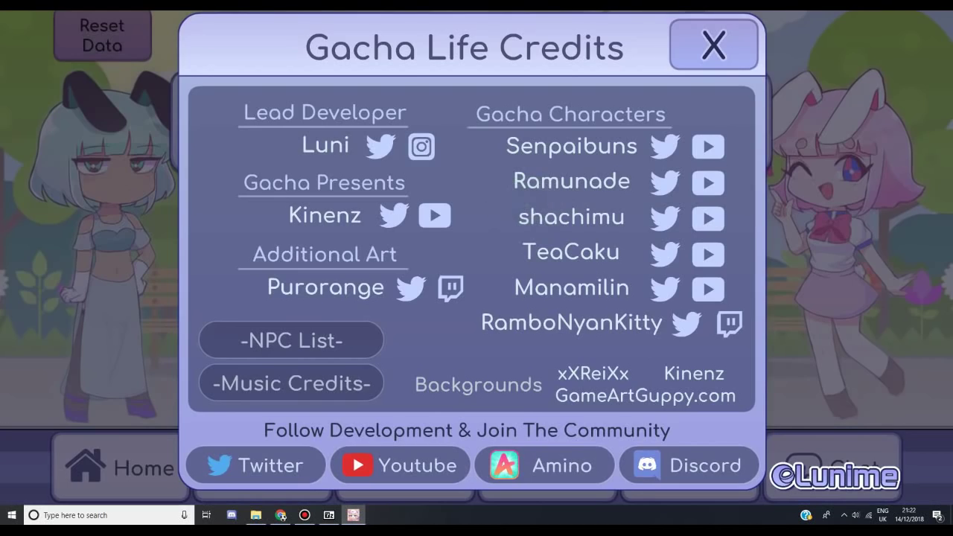
{"action": "left_click", "coordinate": [711, 46]}
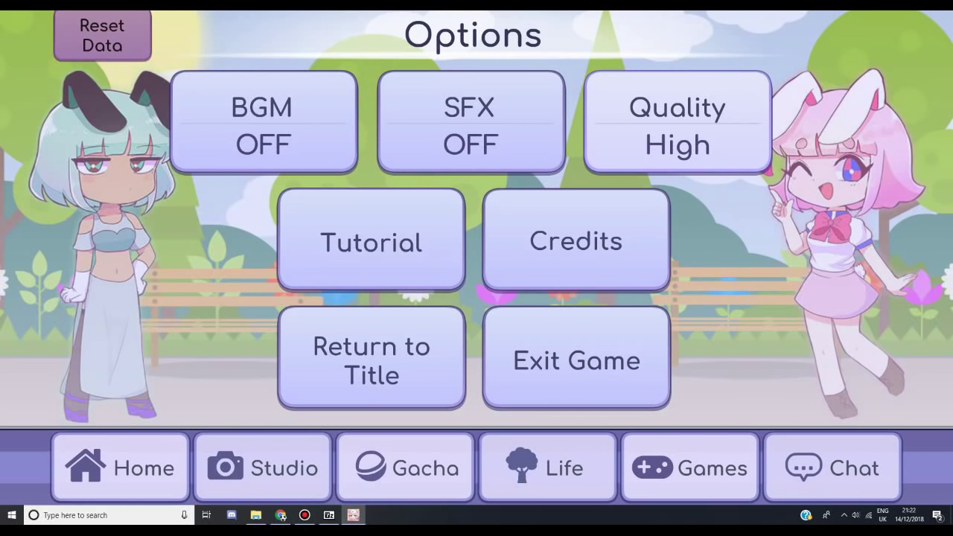
{"action": "left_click", "coordinate": [132, 466]}
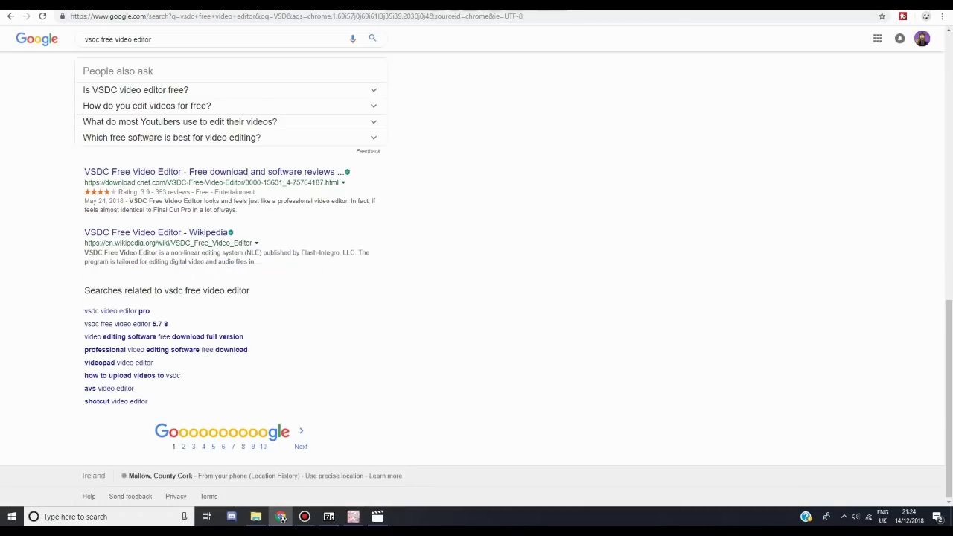
Return to the beginning of the Google results for VSDC and highlight the program name VSDC Free Video Editor
{"action": "scroll", "coordinate": [477, 276], "scroll_direction": "up", "scroll_amount": 5}
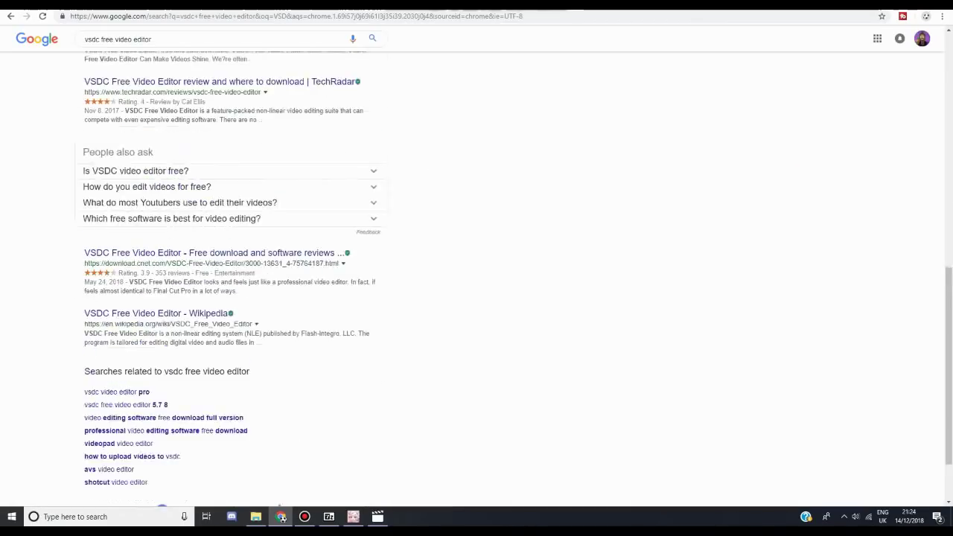
{"action": "scroll", "coordinate": [477, 275], "scroll_direction": "up", "scroll_amount": 4}
{"action": "left_click_drag", "start_coordinate": [470, 221], "coordinate": [415, 220]}
{"action": "left_click", "coordinate": [539, 220]}
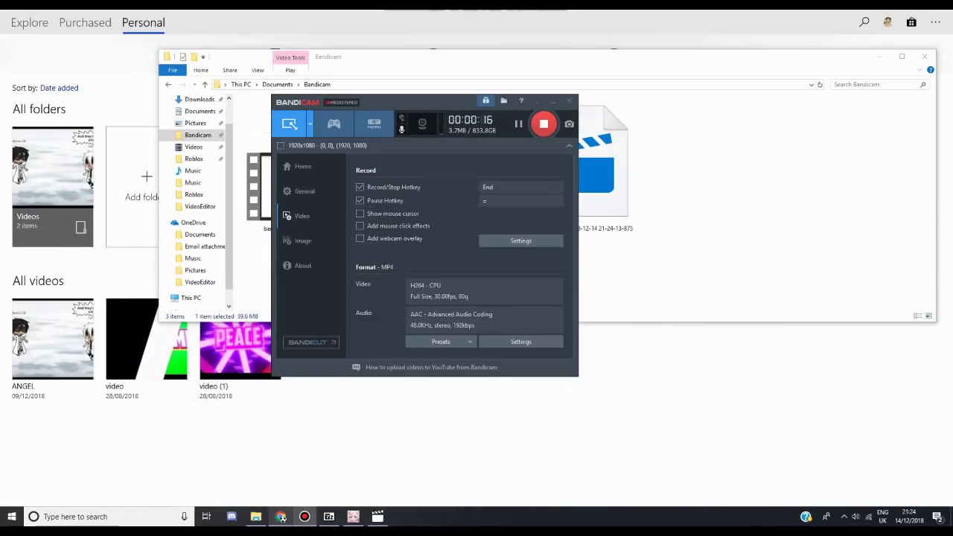
Clear the desktop by closing the video library, Bandicam folder and 7-Zip windows and minimizing Gacha Life
{"action": "left_click", "coordinate": [941, 2]}
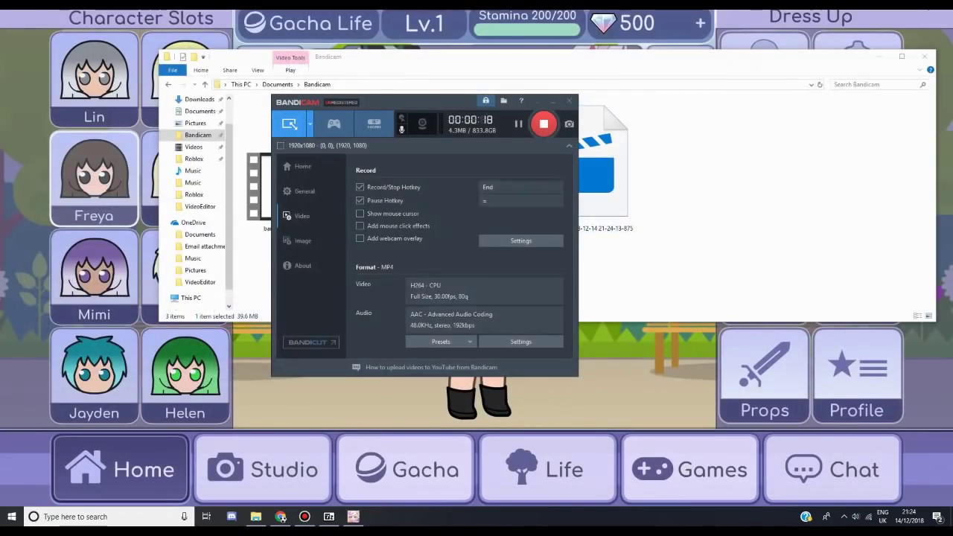
{"action": "left_click", "coordinate": [569, 385]}
{"action": "left_click", "coordinate": [353, 517]}
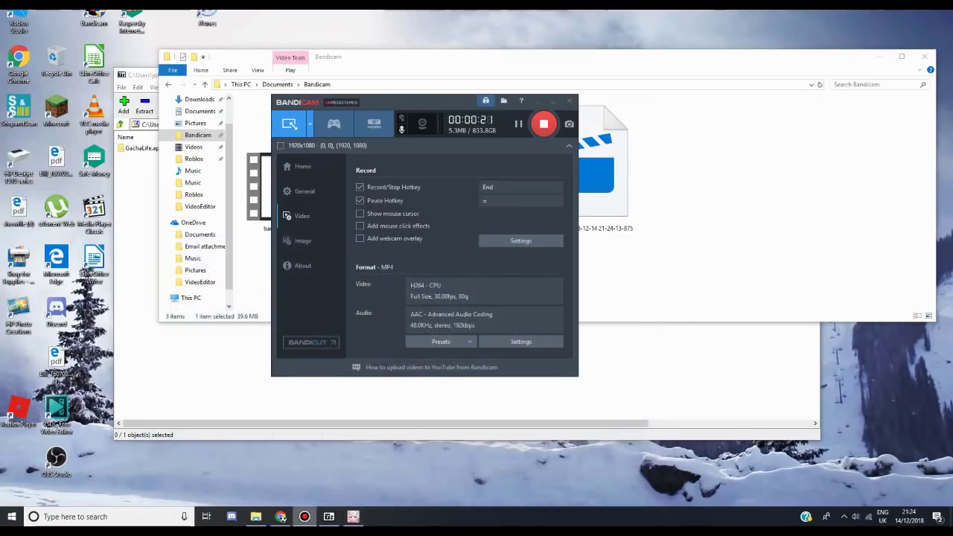
{"action": "left_click", "coordinate": [925, 57]}
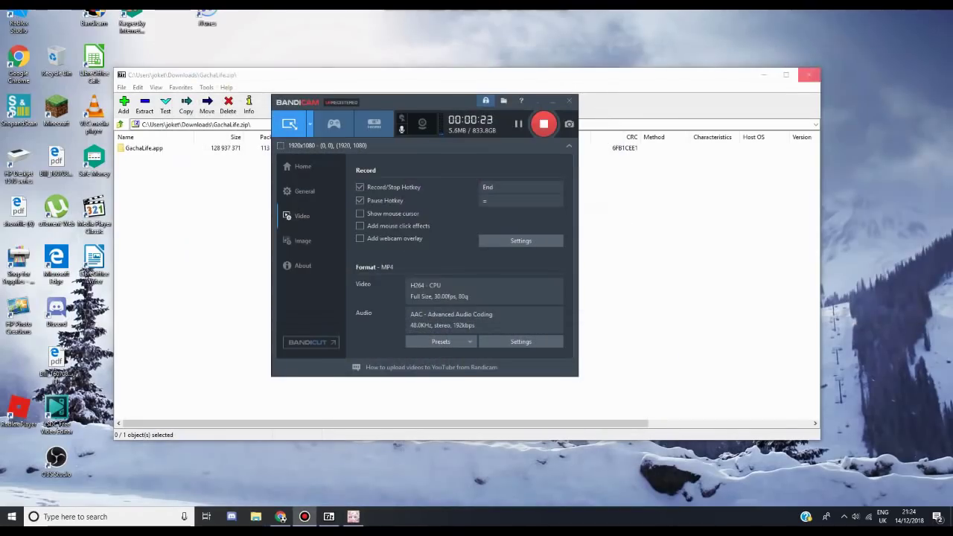
{"action": "key", "text": "alt+F4"}
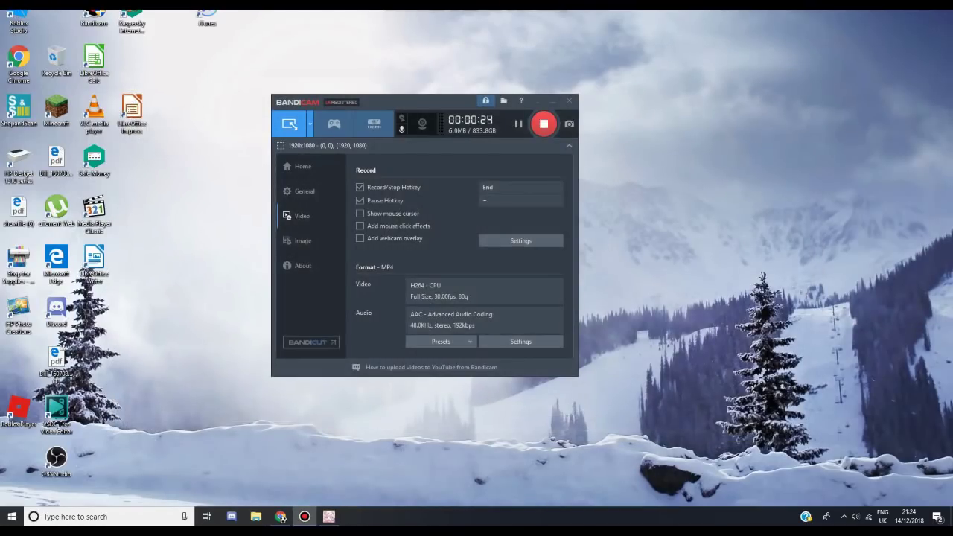
Open VSDC Free Video Editor, dismissing its Pro offer, and create a blank project with the default settings
{"action": "right_click", "coordinate": [49, 171]}
{"action": "left_click", "coordinate": [71, 176]}
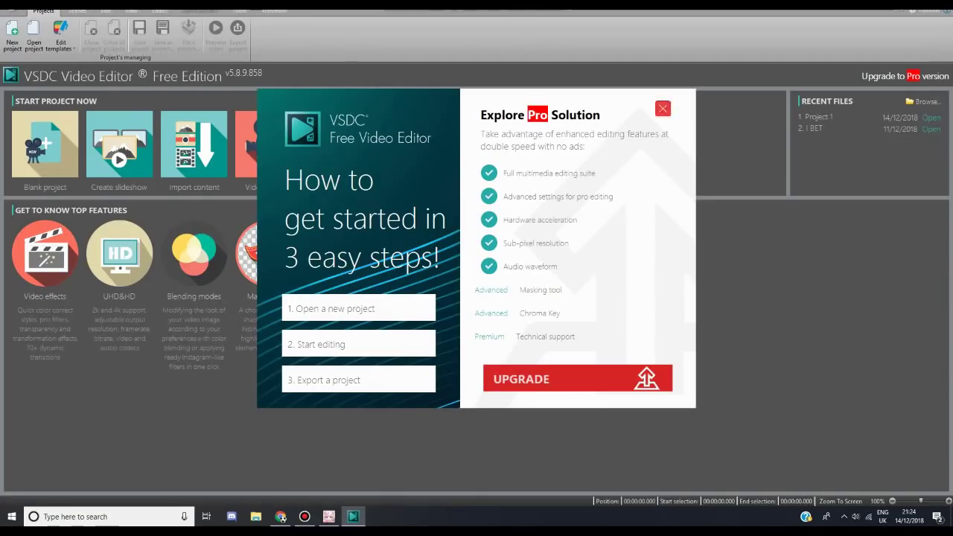
{"action": "left_click", "coordinate": [663, 109]}
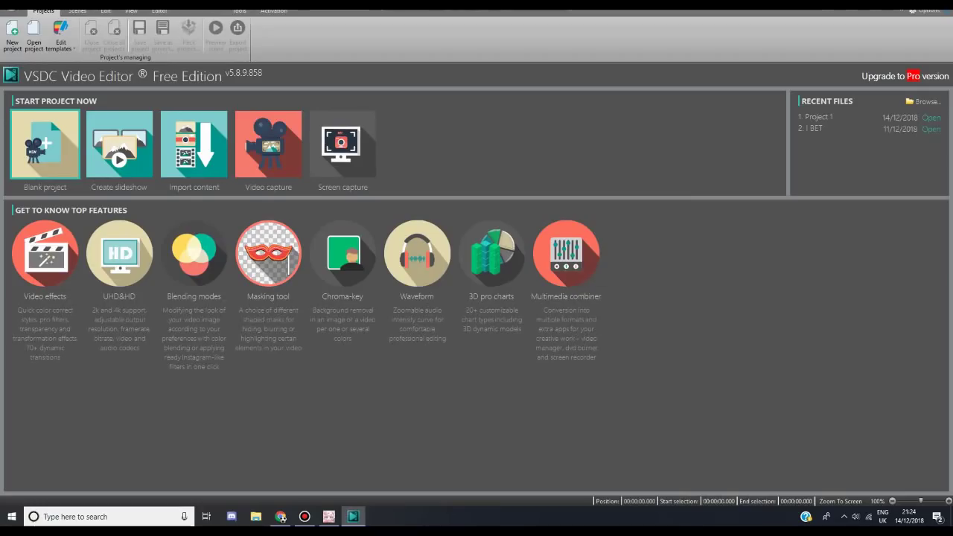
{"action": "left_click", "coordinate": [45, 145]}
{"action": "left_click", "coordinate": [572, 313]}
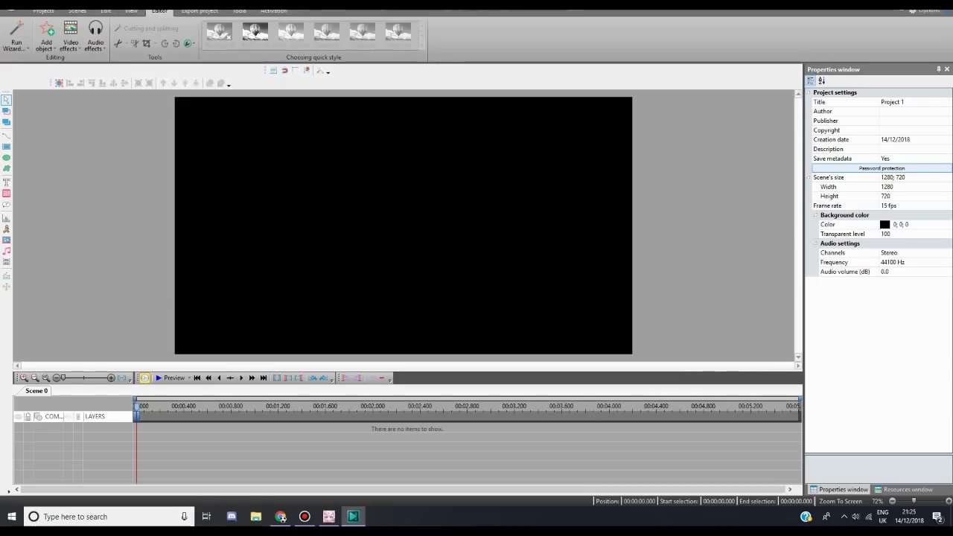
Add the ZZZ picture from the Pictures folder as an image object and shift it about 47 px right and 28 px down
{"action": "key", "text": "super+Down"}
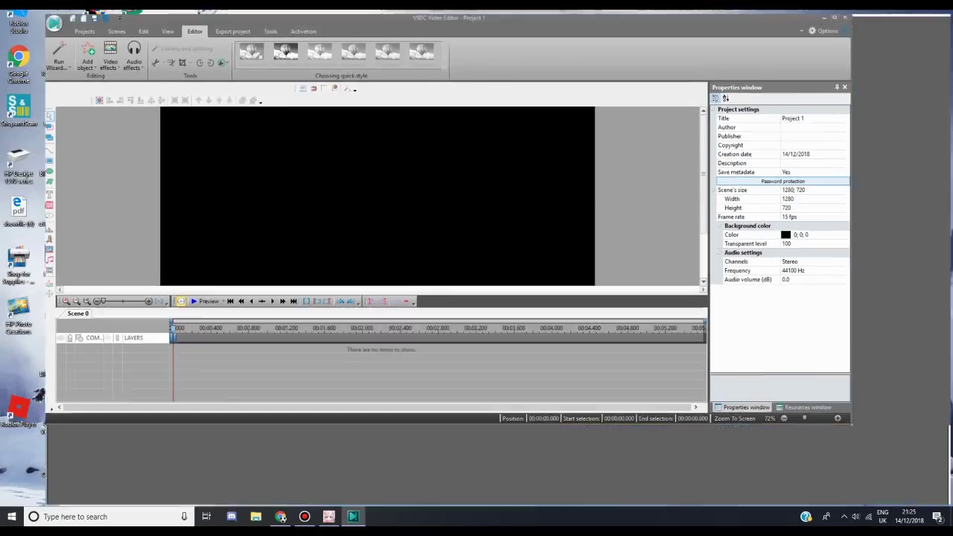
{"action": "key", "text": "super+Up"}
{"action": "left_click", "coordinate": [46, 37]}
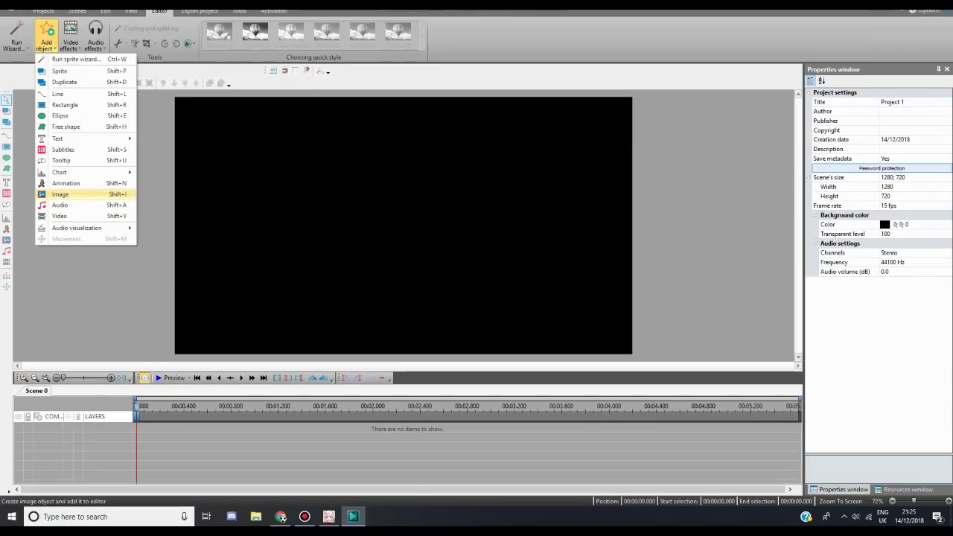
{"action": "left_click", "coordinate": [61, 194]}
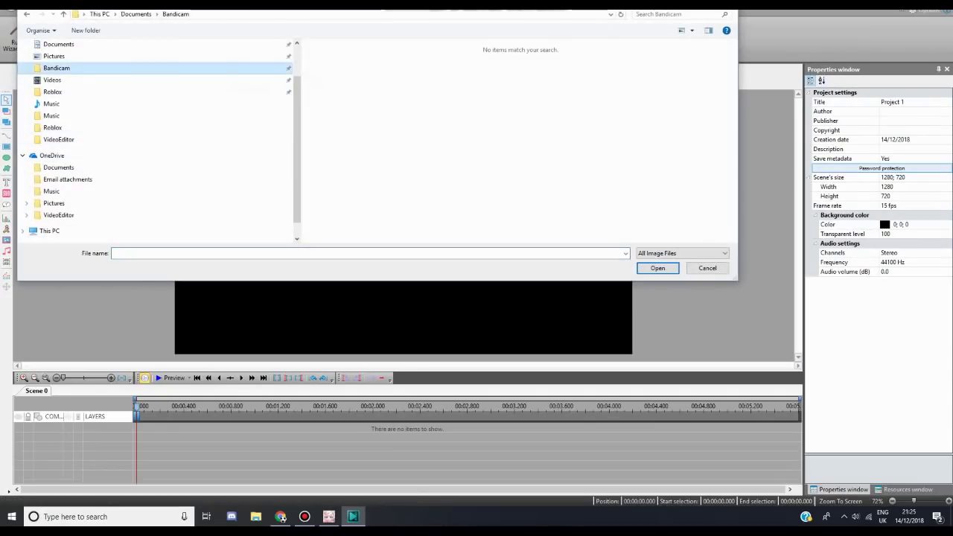
{"action": "left_click", "coordinate": [55, 57]}
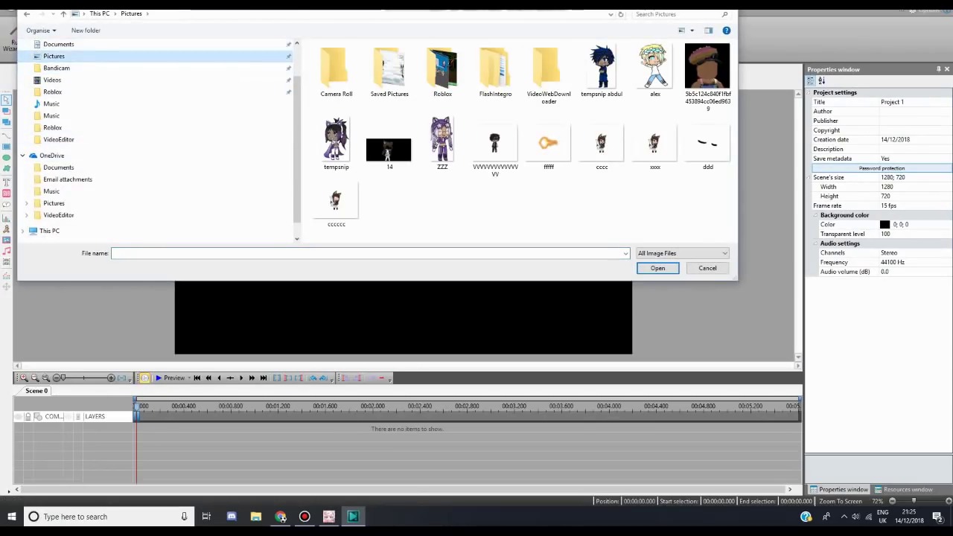
{"action": "left_click", "coordinate": [442, 144]}
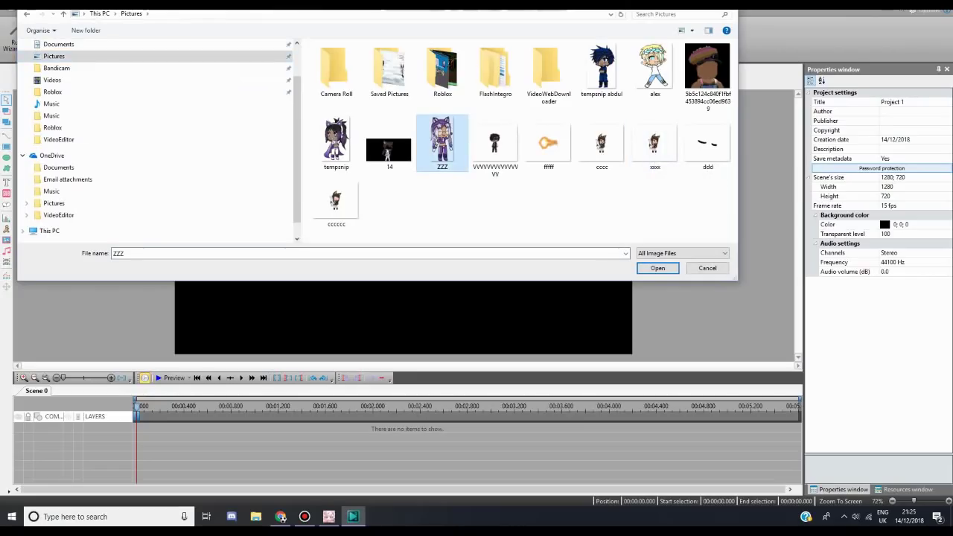
{"action": "left_click", "coordinate": [658, 268]}
{"action": "left_click", "coordinate": [571, 300]}
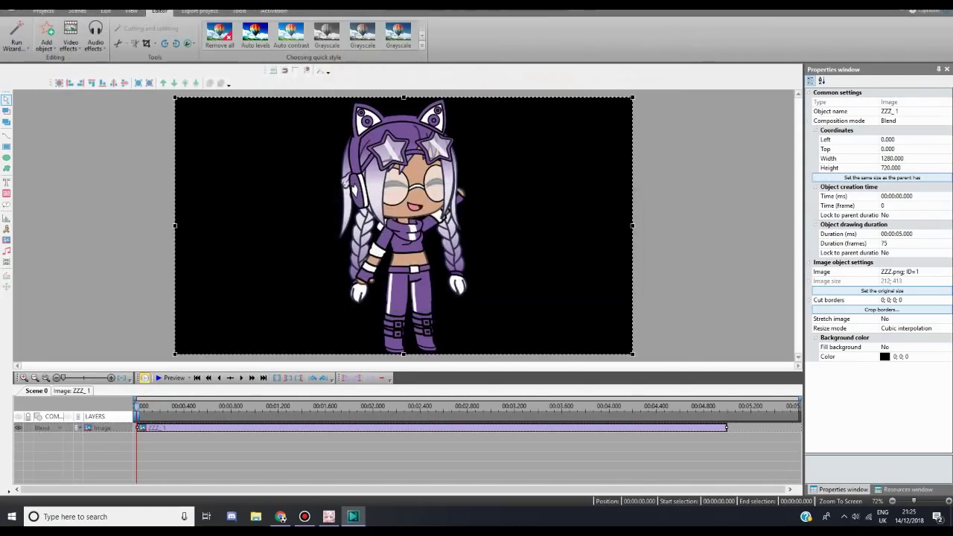
{"action": "left_click_drag", "start_coordinate": [482, 261], "coordinate": [420, 210]}
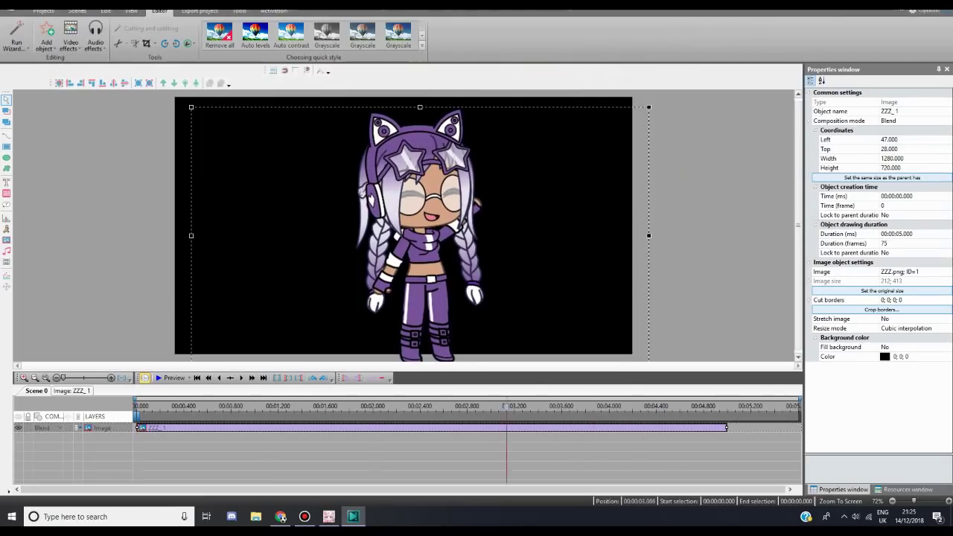
Add the OwO video from the Downloads folder to the timeline at 5 seconds, directly after the ZZZ image
{"action": "left_click", "coordinate": [46, 37]}
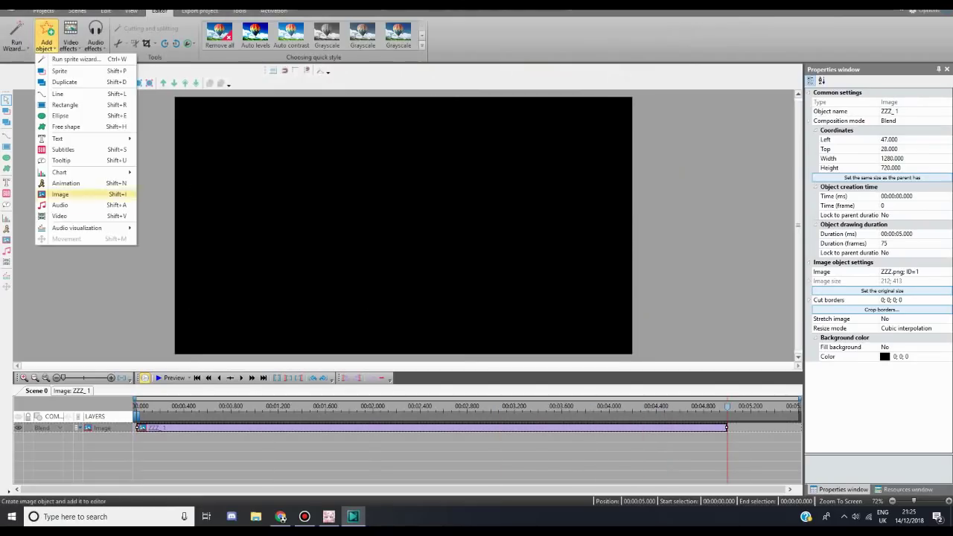
{"action": "left_click", "coordinate": [59, 215]}
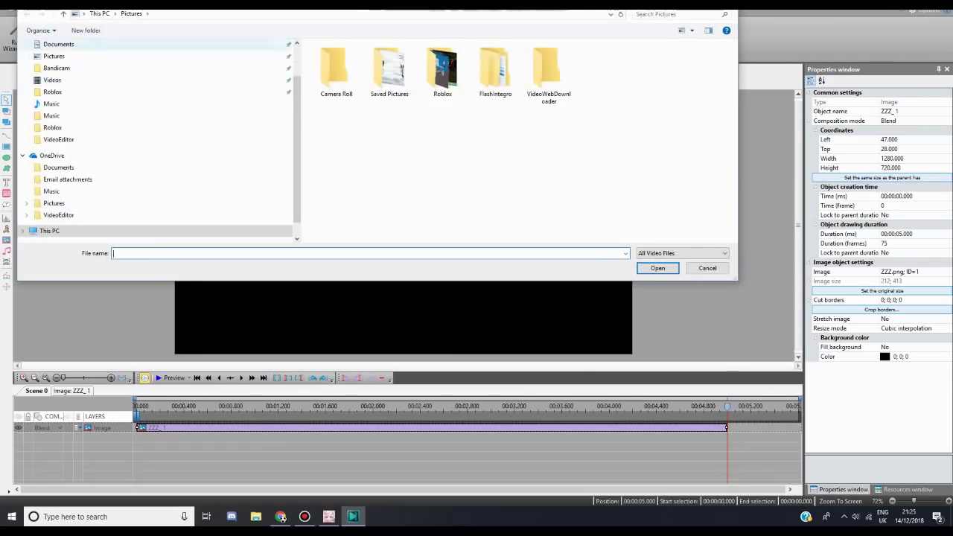
{"action": "left_click", "coordinate": [58, 76]}
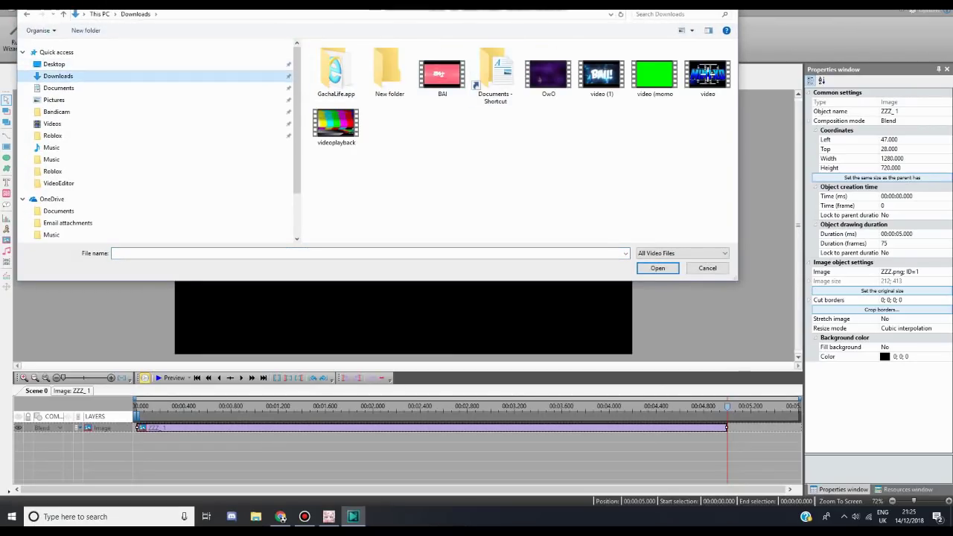
{"action": "left_click", "coordinate": [540, 79]}
{"action": "double_click", "coordinate": [540, 79]}
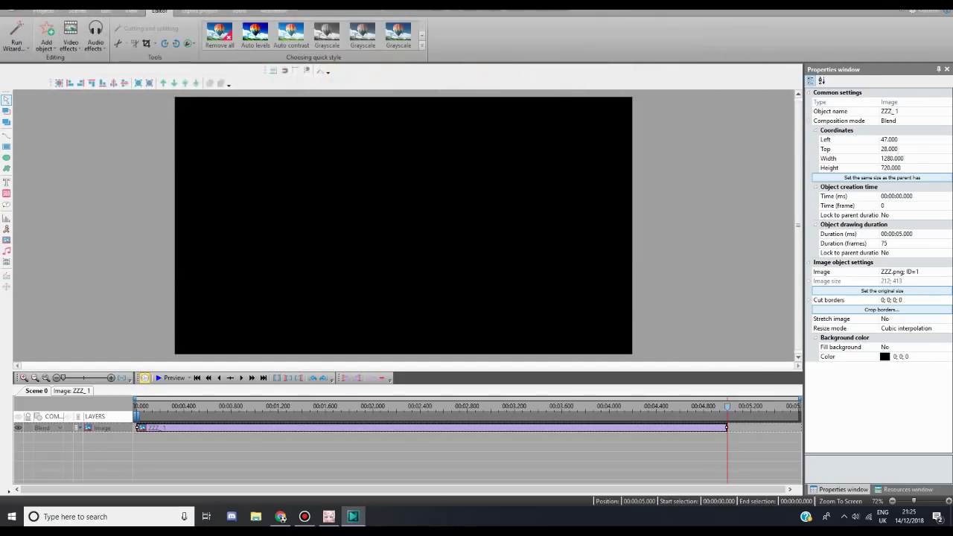
{"action": "left_click", "coordinate": [570, 299]}
{"action": "key", "text": "Return"}
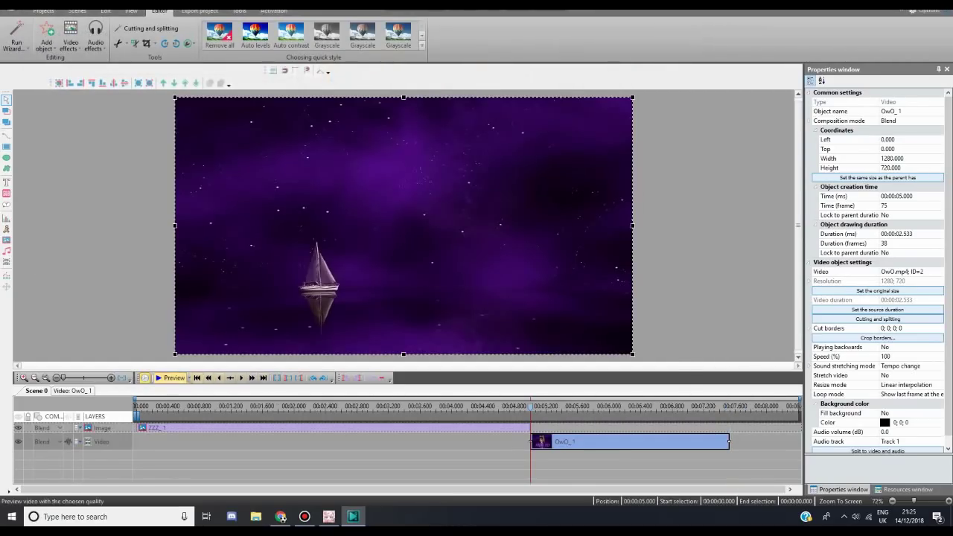
Preview the scene, close the preview and remove the OwO video from the timeline
{"action": "left_click", "coordinate": [174, 378]}
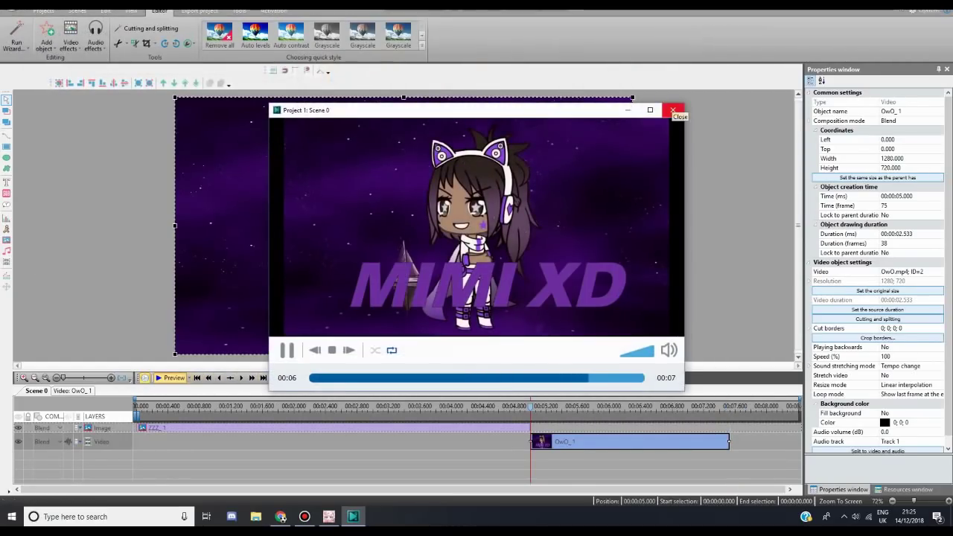
{"action": "left_click", "coordinate": [674, 111]}
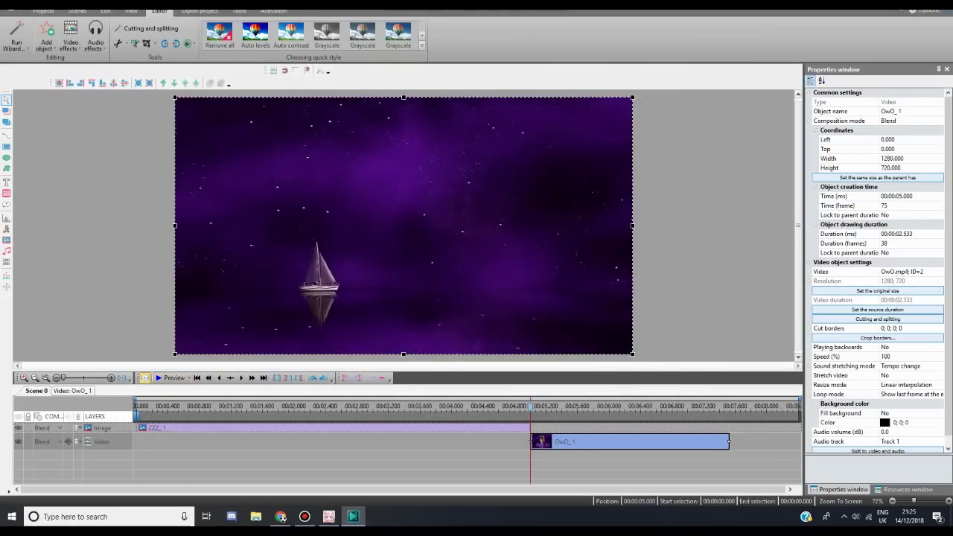
{"action": "right_click", "coordinate": [596, 252]}
{"action": "left_click", "coordinate": [618, 292]}
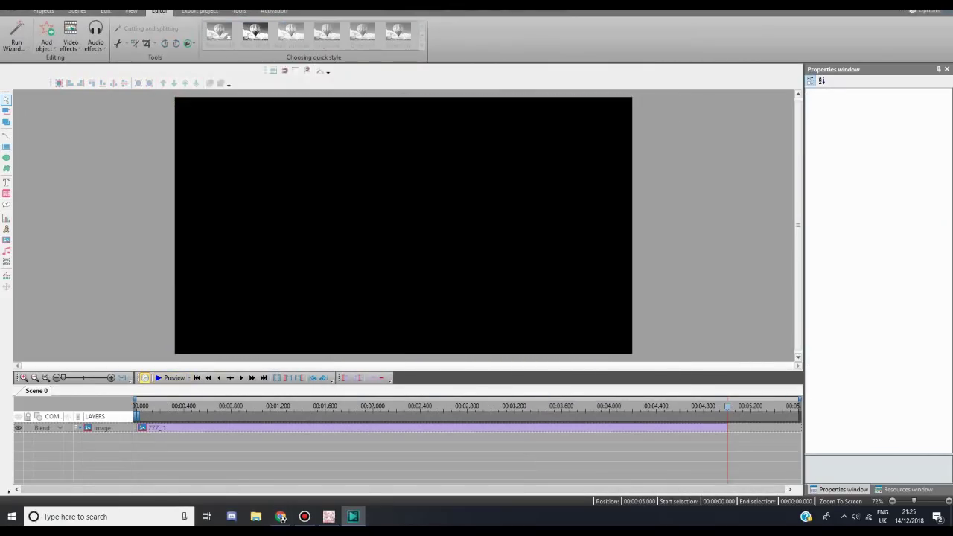
Open the project's export settings and close the editor without saving Project 1
{"action": "left_click", "coordinate": [199, 11]}
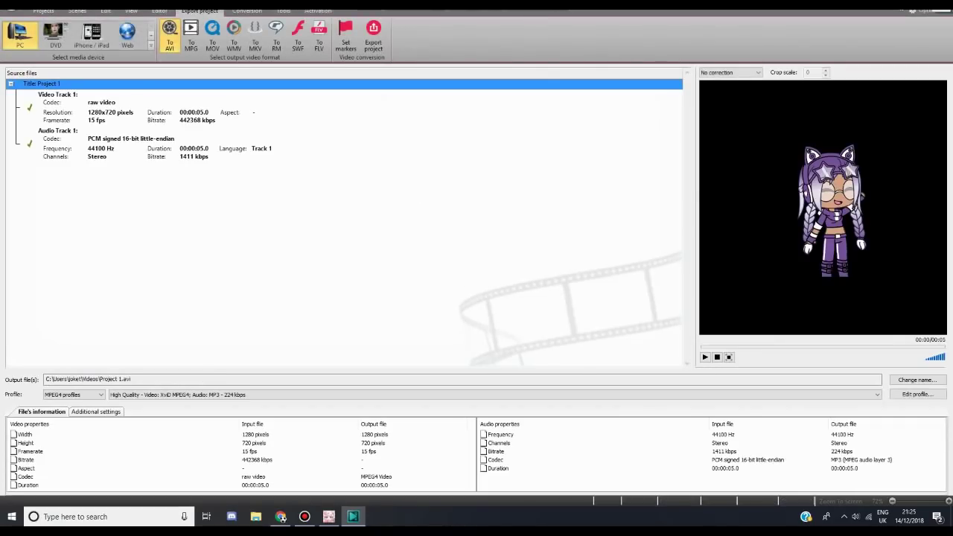
{"action": "left_click", "coordinate": [943, 11]}
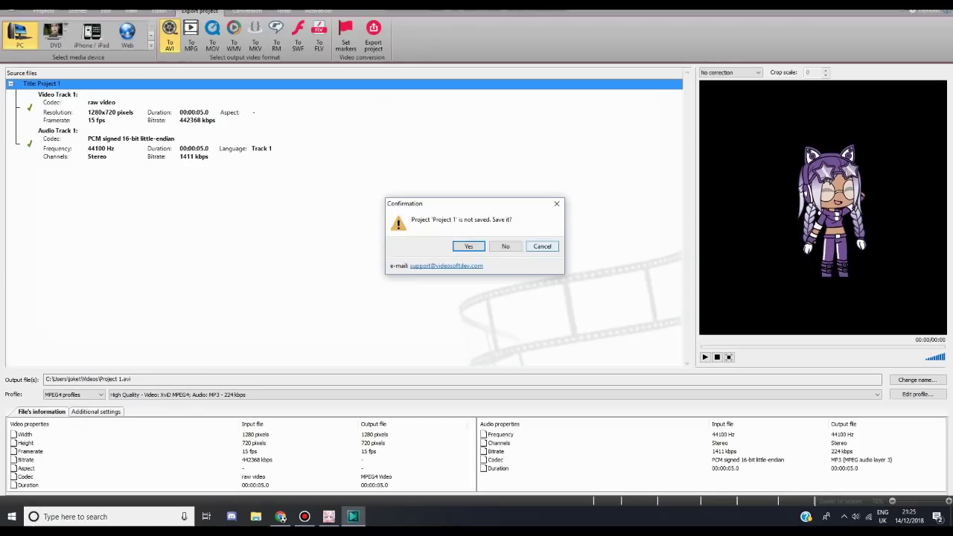
{"action": "left_click", "coordinate": [505, 246]}
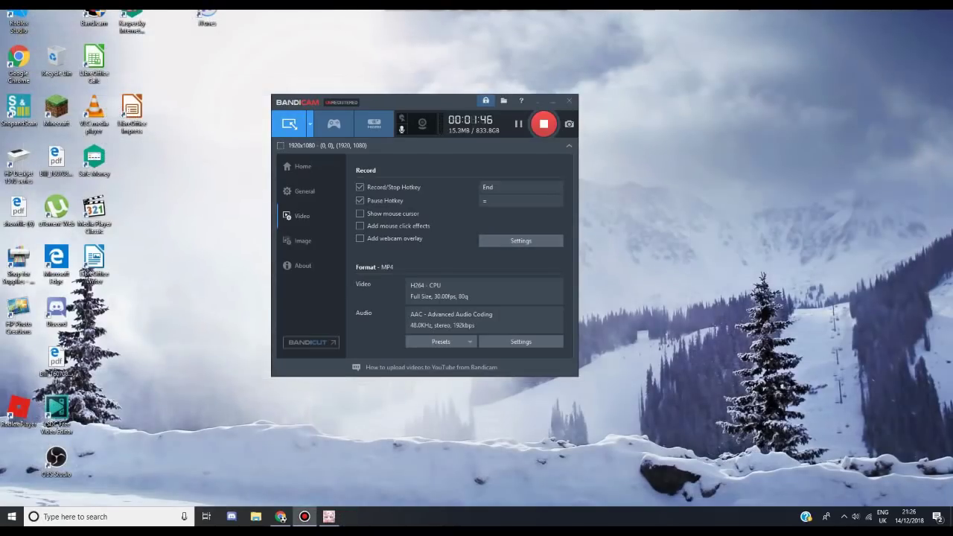
Switch to Google Chrome and open the YouTube home page at youtube.com
{"action": "left_click", "coordinate": [281, 517]}
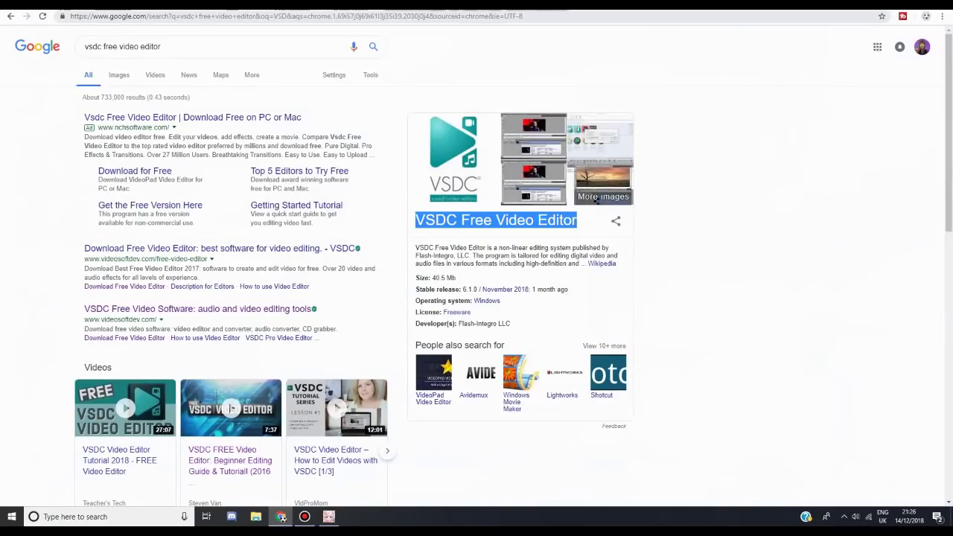
{"action": "key", "text": "ctrl+l"}
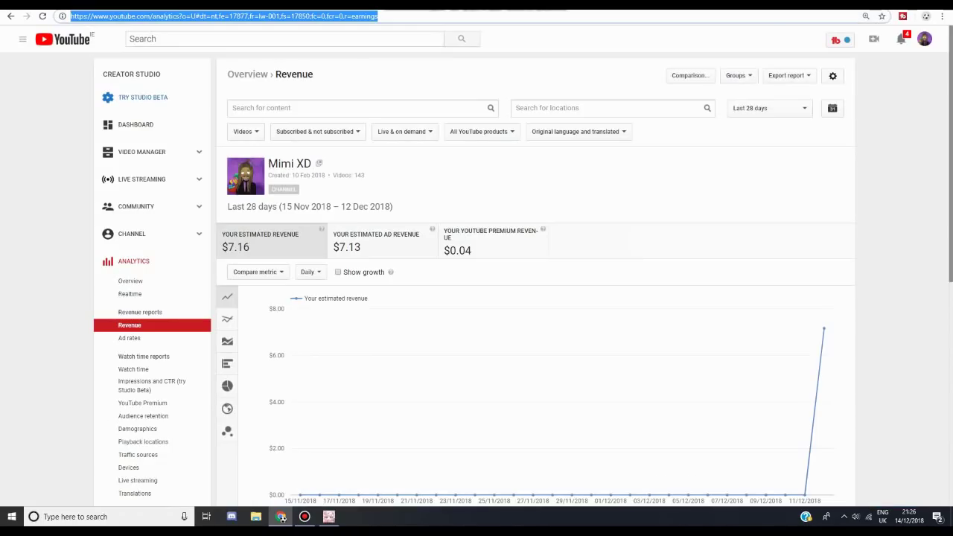
{"action": "type", "text": "youtube.com"}
{"action": "key", "text": "Return"}
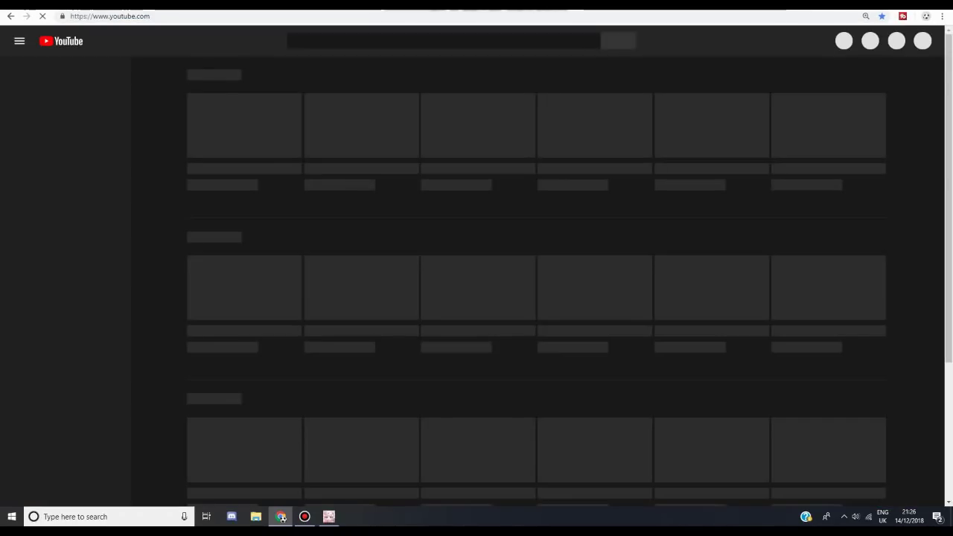
{"action": "scroll", "coordinate": [536, 283], "scroll_direction": "down", "scroll_amount": 2}
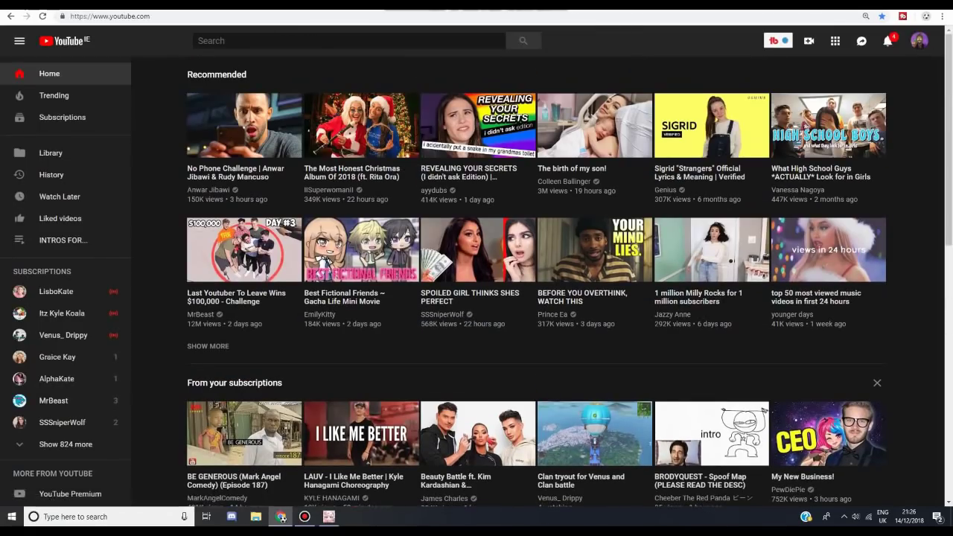
Look through the recommended, subscription and recently uploaded videos on the YouTube home page
{"action": "scroll", "coordinate": [417, 440], "scroll_direction": "down", "scroll_amount": 10}
{"action": "scroll", "coordinate": [476, 216], "scroll_direction": "down", "scroll_amount": 6}
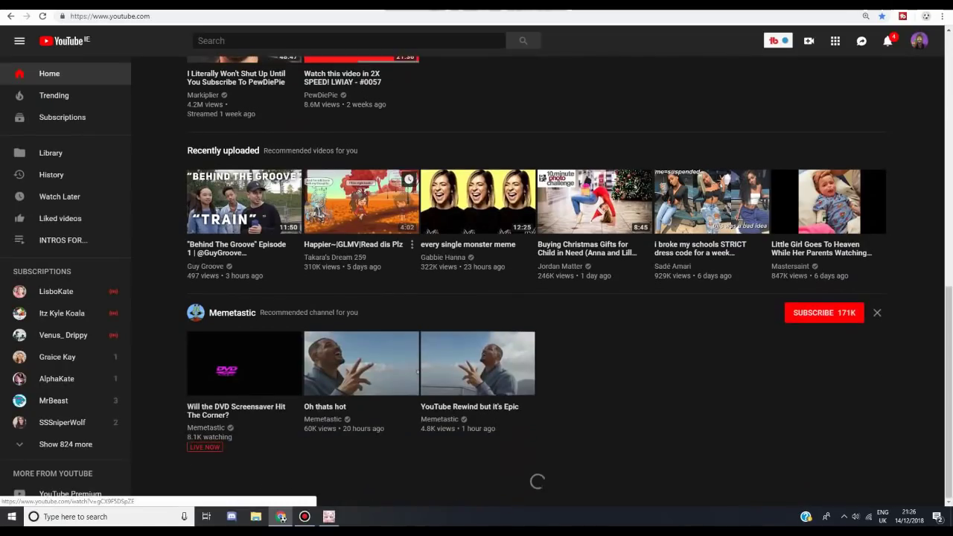
{"action": "scroll", "coordinate": [477, 216], "scroll_direction": "up", "scroll_amount": 5}
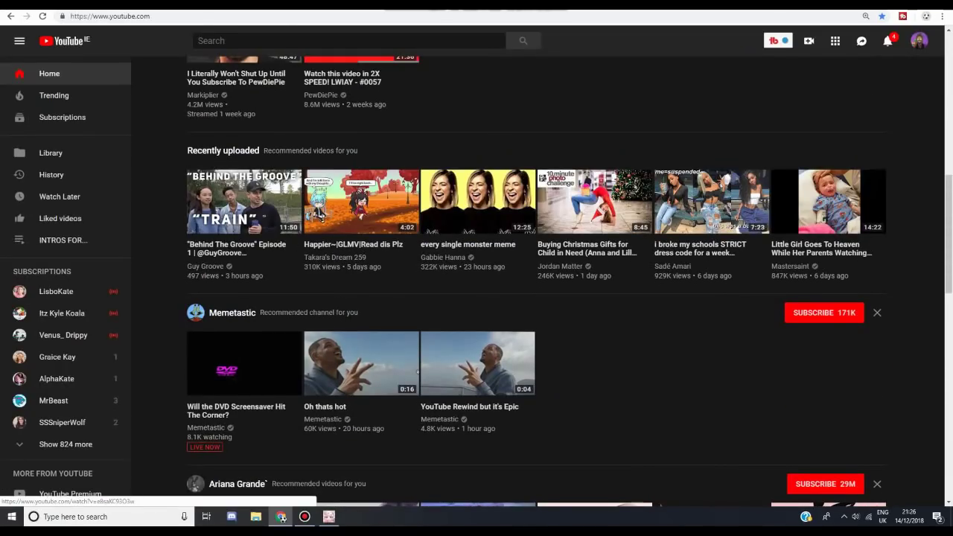
{"action": "scroll", "coordinate": [417, 371], "scroll_direction": "up", "scroll_amount": 8}
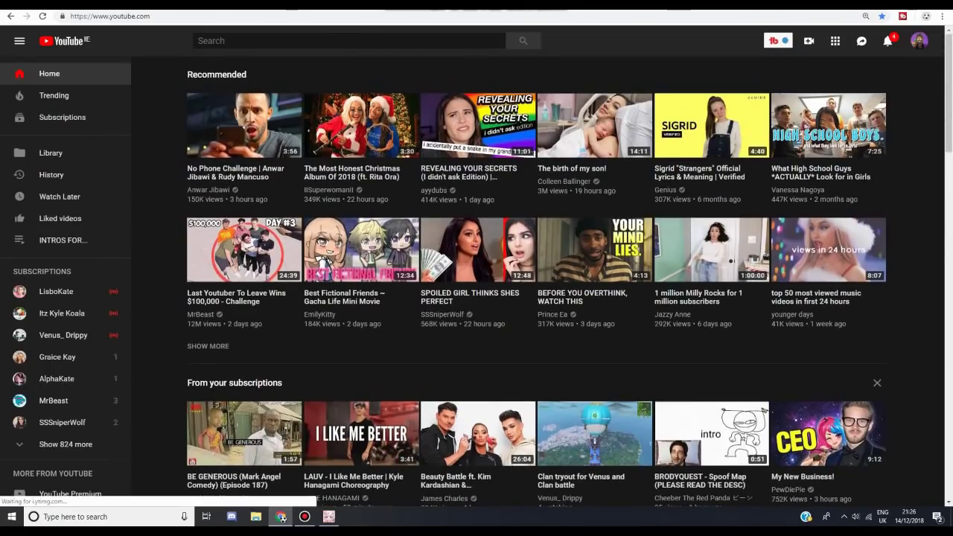
{"action": "left_click", "coordinate": [348, 41]}
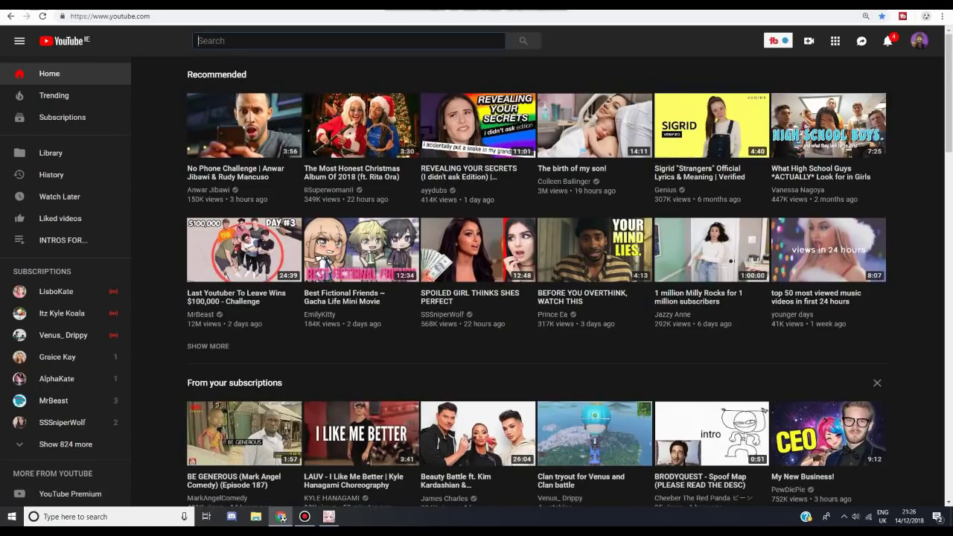
Open the video "LAUV - I Like Me Better | Kyle Hanagami Choreography" and pause its playback
{"action": "scroll", "coordinate": [362, 237], "scroll_direction": "down", "scroll_amount": 4}
{"action": "left_click", "coordinate": [362, 236]}
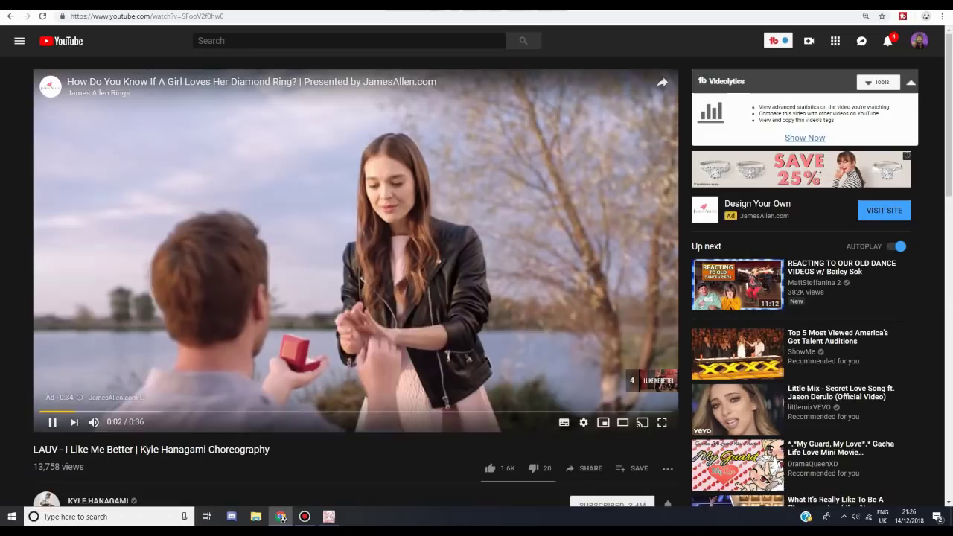
{"action": "left_click", "coordinate": [11, 16]}
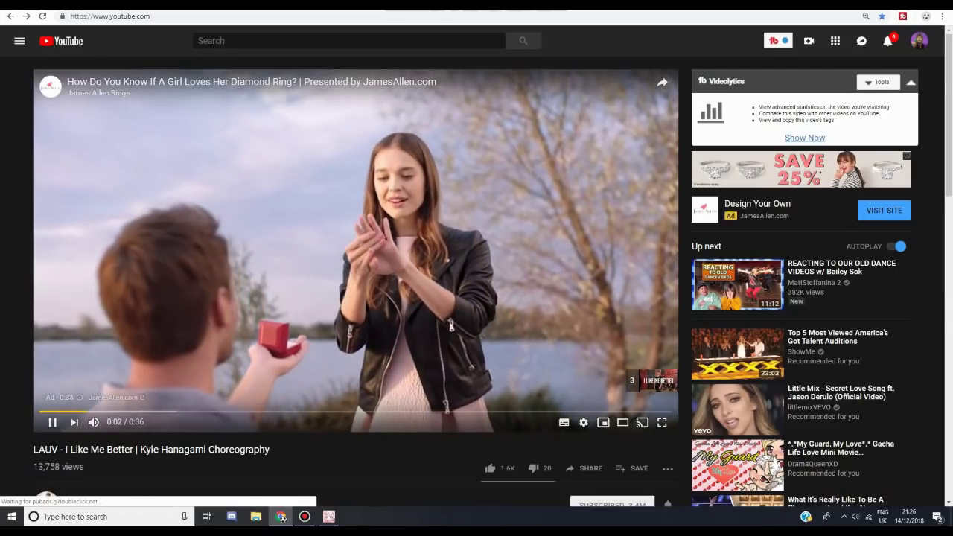
{"action": "key", "text": "alt+Right"}
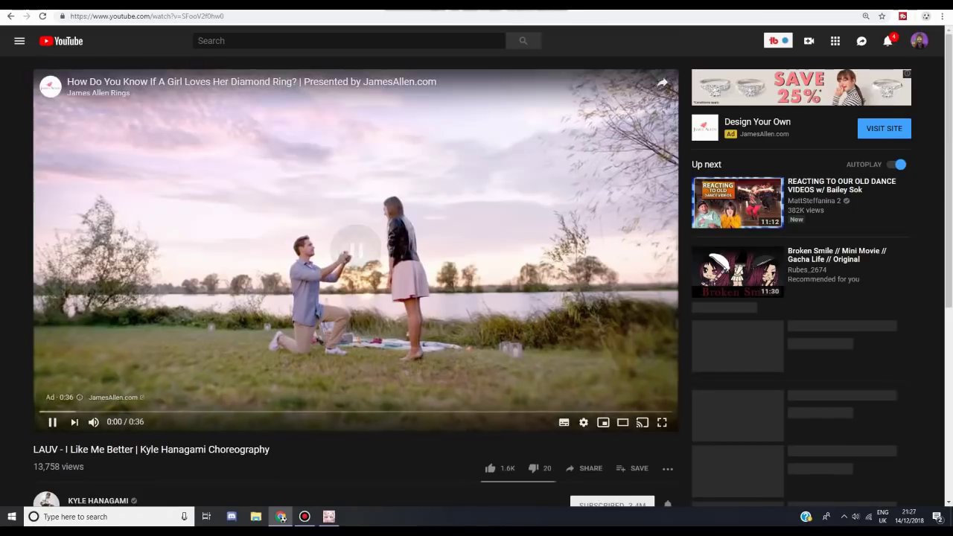
{"action": "scroll", "coordinate": [801, 168], "scroll_direction": "down", "scroll_amount": 1}
{"action": "key", "text": "space"}
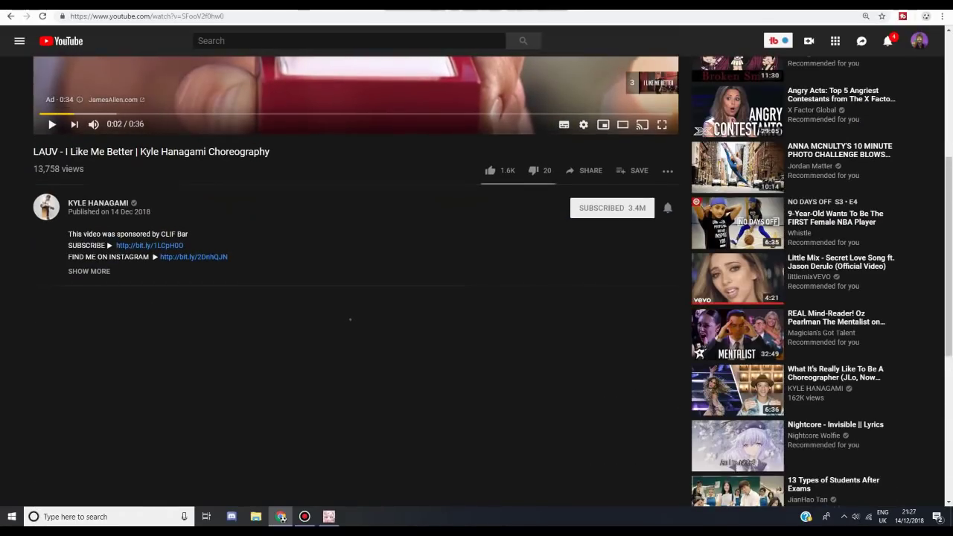
Open the video "Little Mix - Secret Love Song ft. Jason Derulo (Official Video)", skip its ad and copy the video URL
{"action": "left_click", "coordinate": [747, 262]}
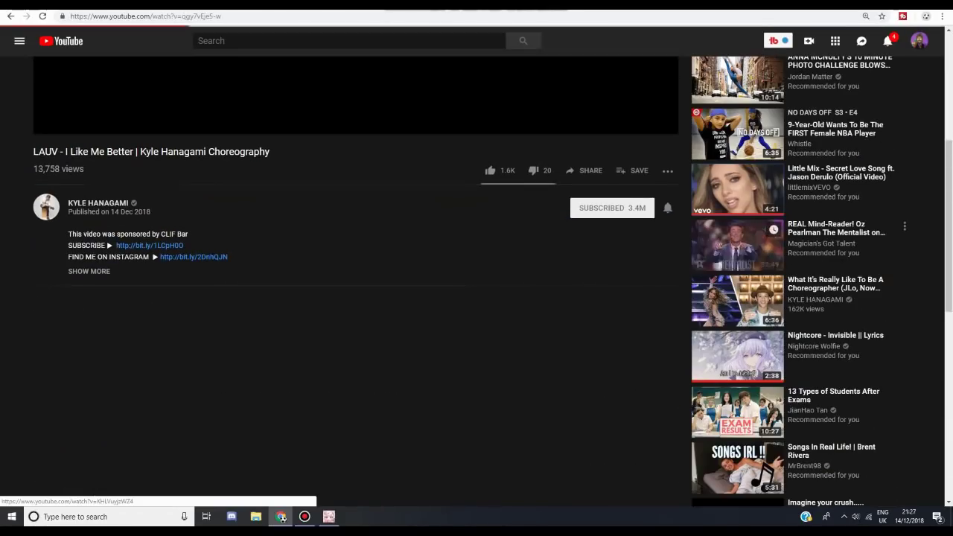
{"action": "scroll", "coordinate": [746, 262], "scroll_direction": "up", "scroll_amount": 5}
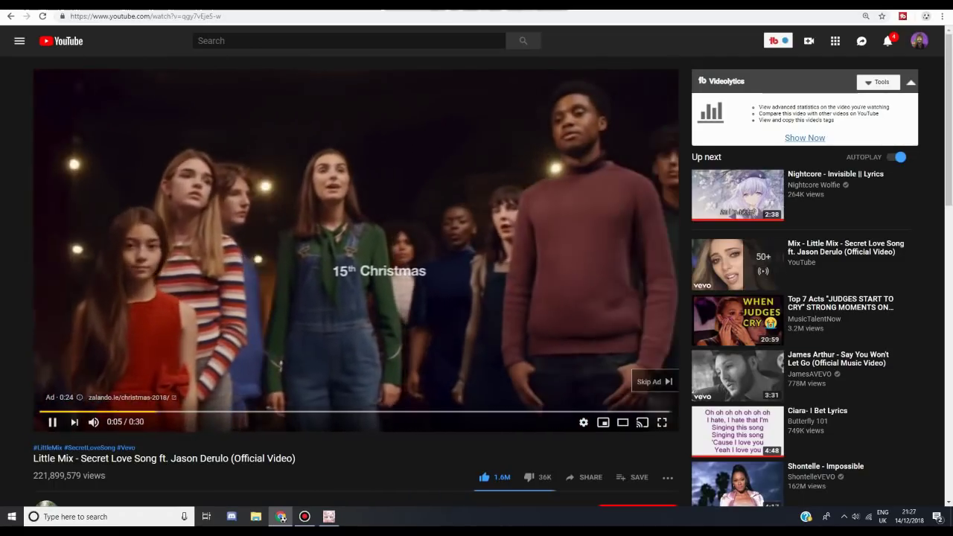
{"action": "left_click", "coordinate": [654, 381]}
{"action": "left_click", "coordinate": [235, 276]}
{"action": "right_click", "coordinate": [235, 276]}
{"action": "left_click", "coordinate": [272, 286]}
Open a new browser tab and load the convert2mp3.net online video converter
{"action": "left_click", "coordinate": [298, 7]}
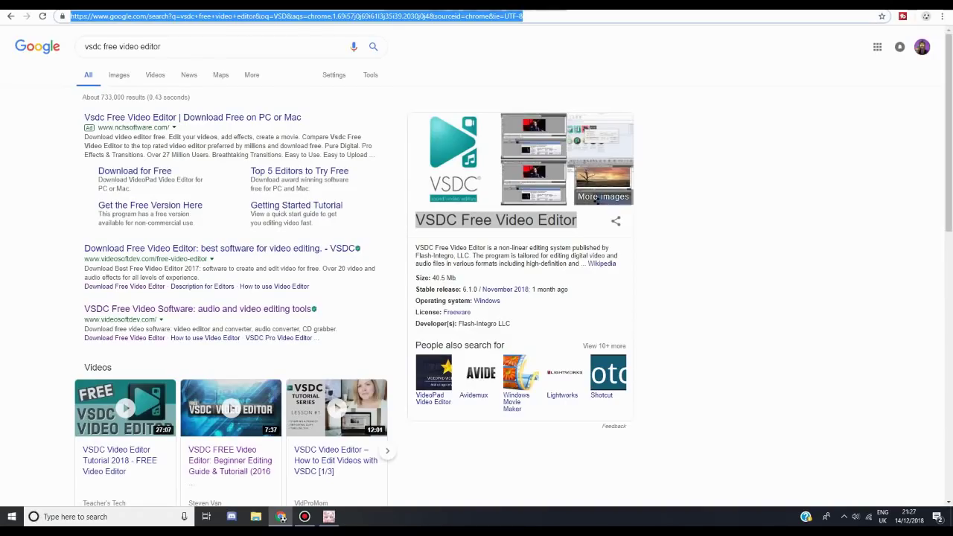
{"action": "key", "text": "ctrl+t"}
{"action": "type", "text": "MP3-youtube.download"}
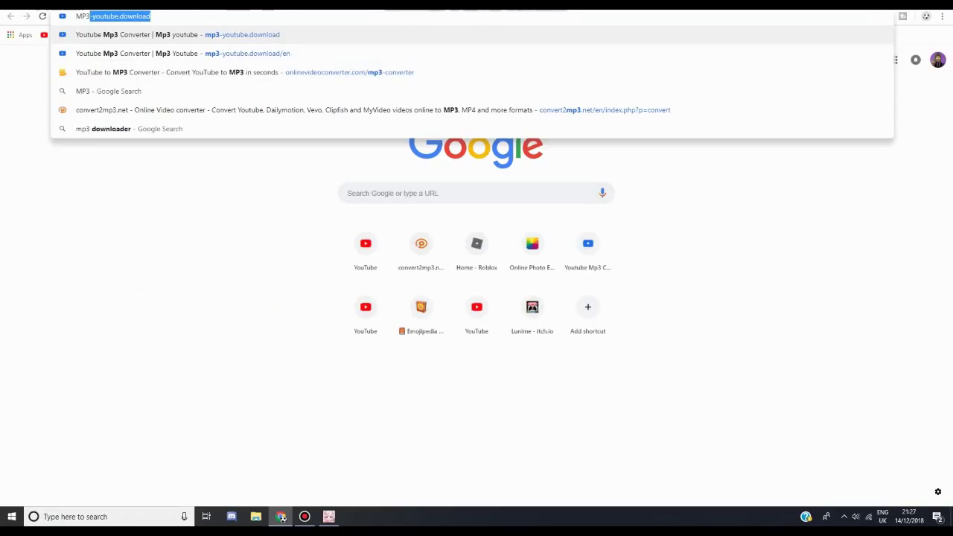
{"action": "left_click", "coordinate": [588, 249]}
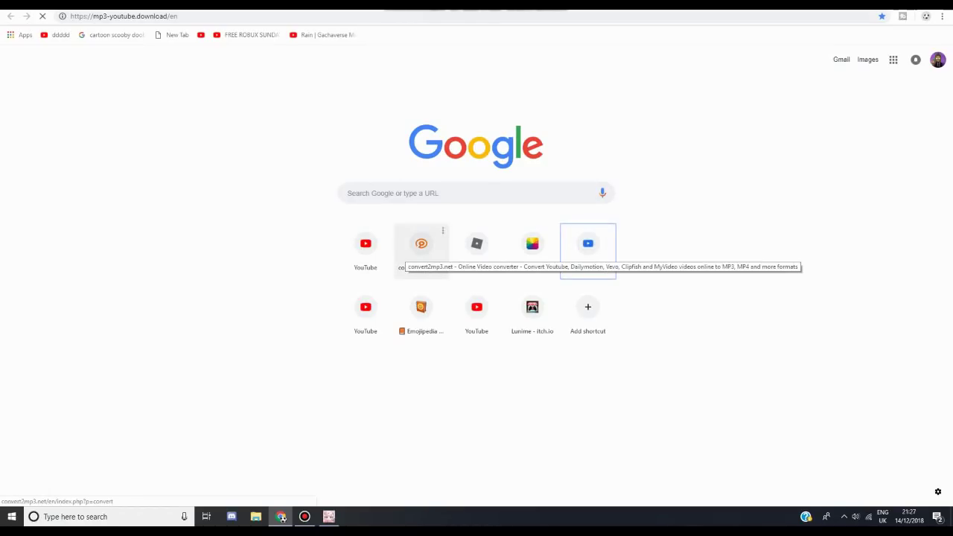
{"action": "left_click", "coordinate": [421, 246]}
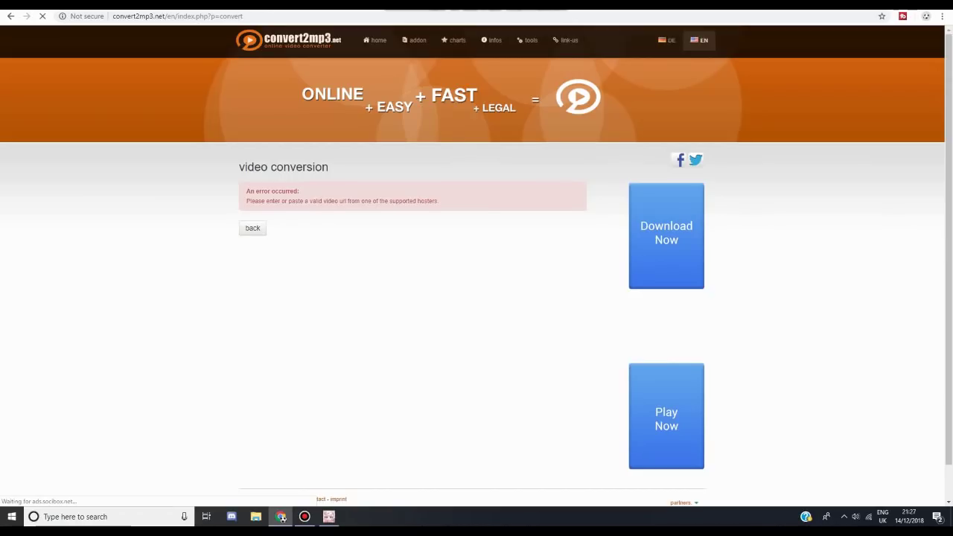
{"action": "key", "text": "ctrl+shift+Tab"}
{"action": "key", "text": "ctrl+Tab"}
Look up "MP3" and load the YouTube to MP3 converter page at onlinevideoconverter.com/mp3-converter
{"action": "left_click", "coordinate": [177, 17]}
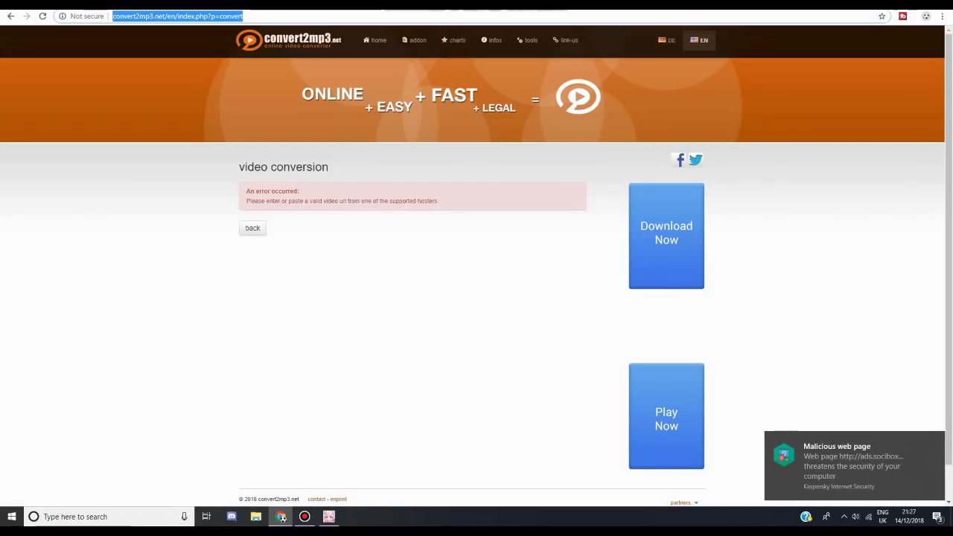
{"action": "type", "text": ",3"}
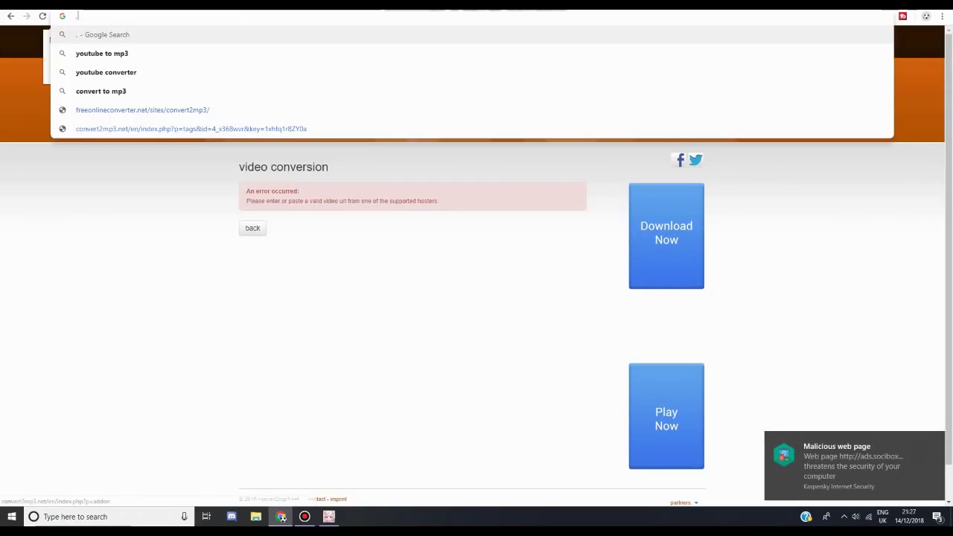
{"action": "key", "text": "Return"}
{"action": "key", "text": "ctrl+l"}
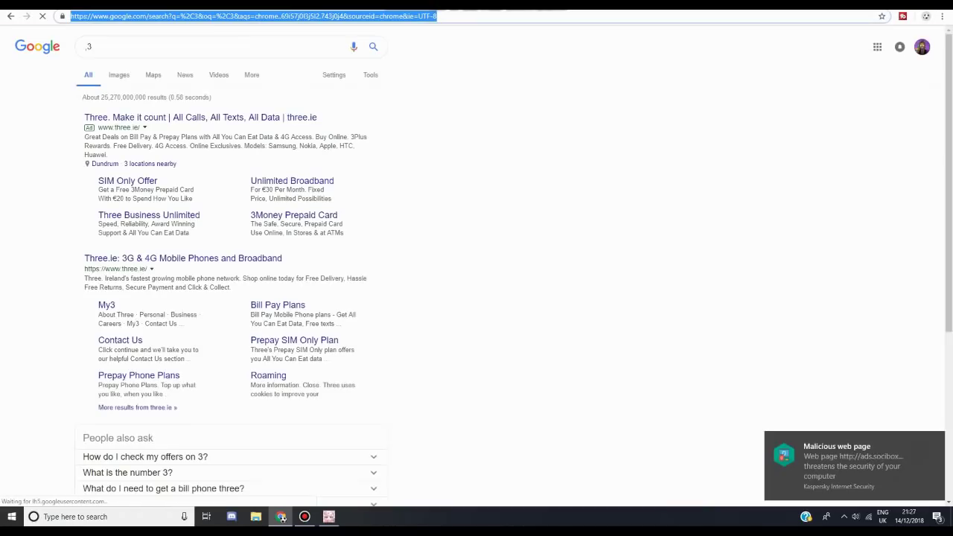
{"action": "type", "text": "MP3"}
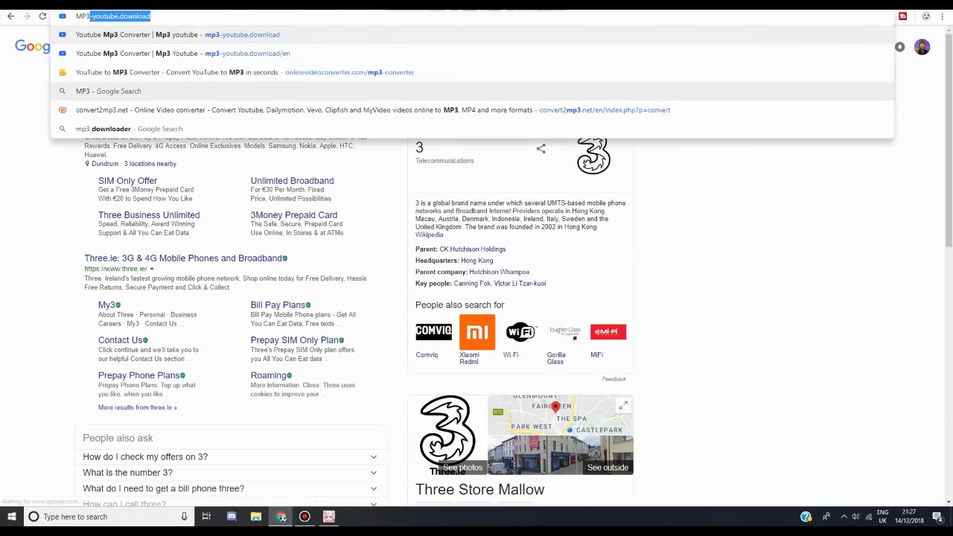
{"action": "left_click", "coordinate": [246, 72]}
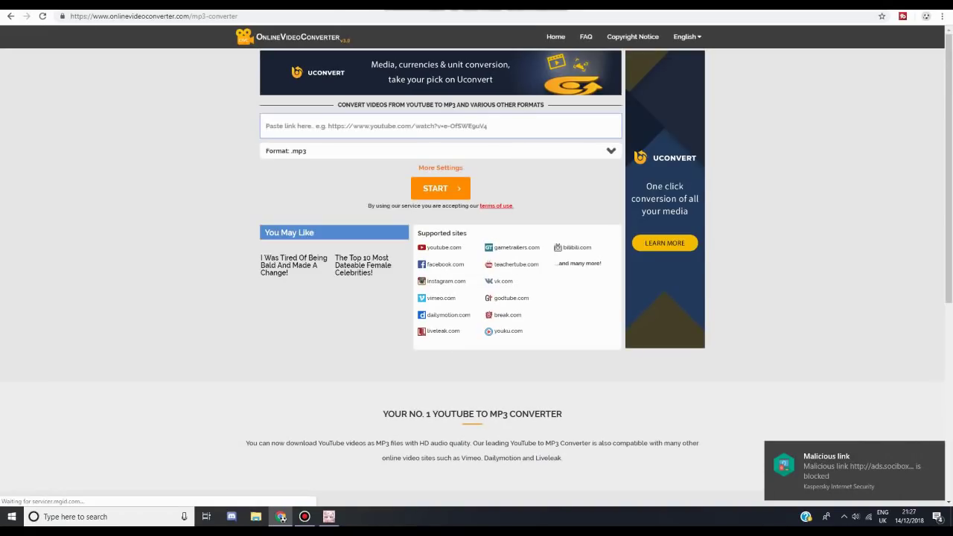
{"action": "type", "text": "https://youtu.be/qgy7vEje5-w"}
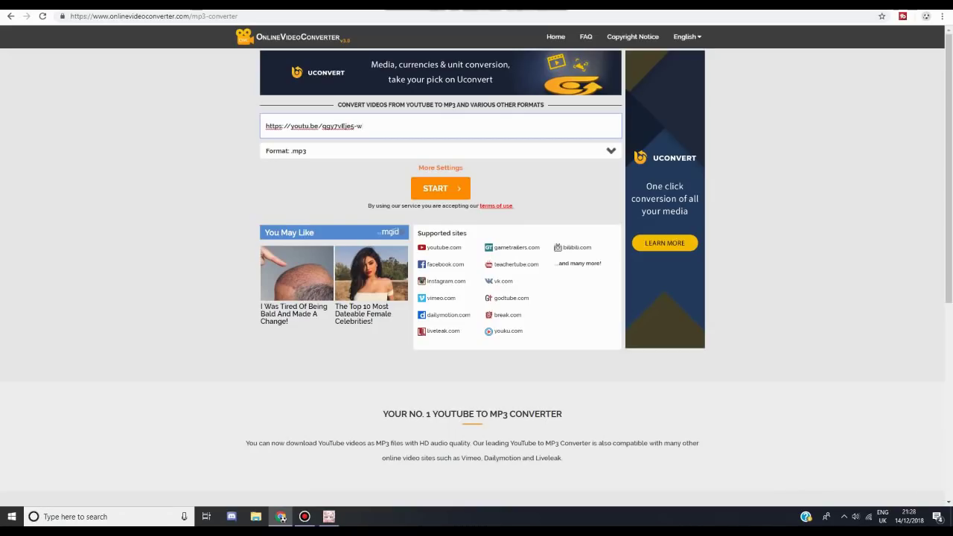
{"action": "left_click", "coordinate": [440, 151]}
{"action": "key", "text": "Down"}
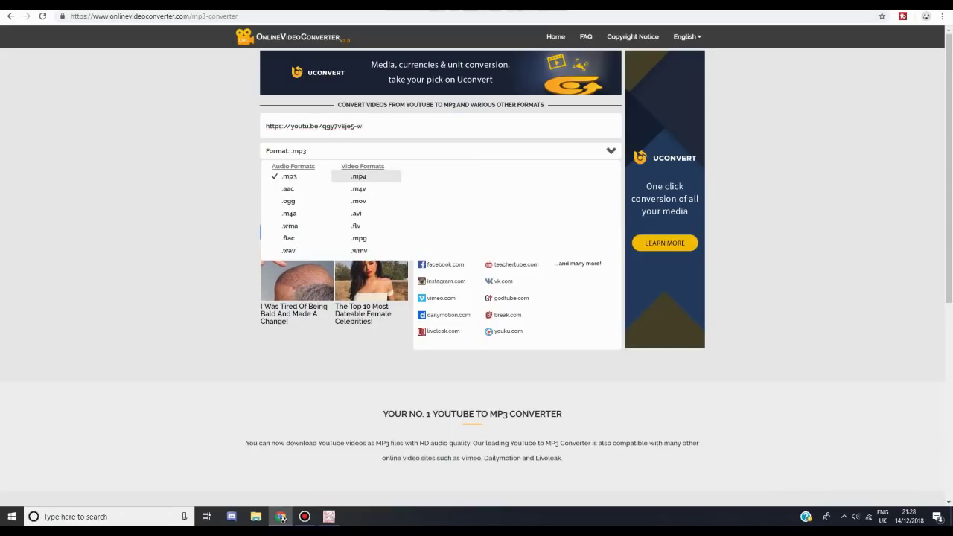
{"action": "key", "text": "Up"}
{"action": "key", "text": "Down"}
{"action": "key", "text": "Up"}
{"action": "key", "text": "Escape"}
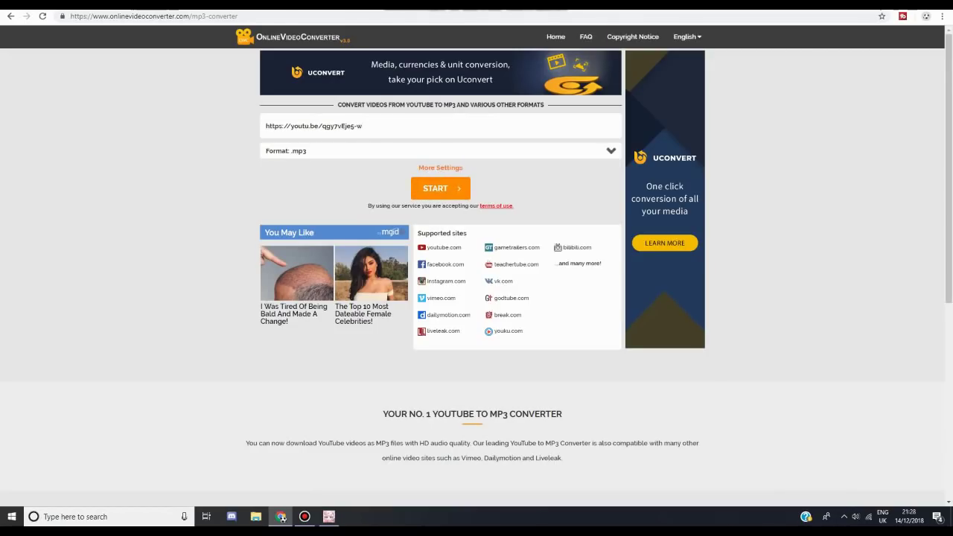
Return to the Google results for "vsdc free video editor" and look through them
{"action": "key", "text": "Tab"}
{"action": "key", "text": "Tab"}
{"action": "key", "text": "ctrl+Tab"}
{"action": "left_click", "coordinate": [745, 284]}
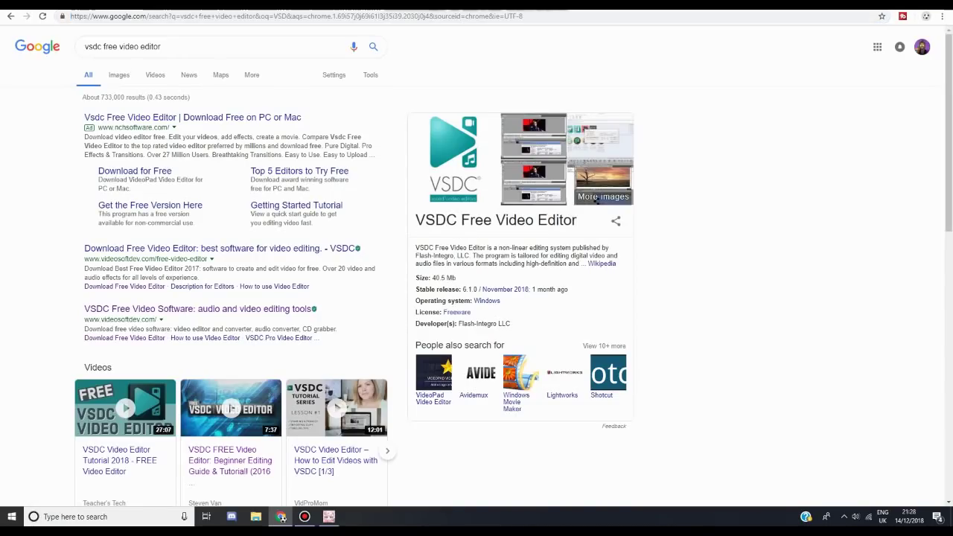
{"action": "scroll", "coordinate": [596, 200], "scroll_direction": "down", "scroll_amount": 3}
{"action": "scroll", "coordinate": [596, 200], "scroll_direction": "up", "scroll_amount": 2}
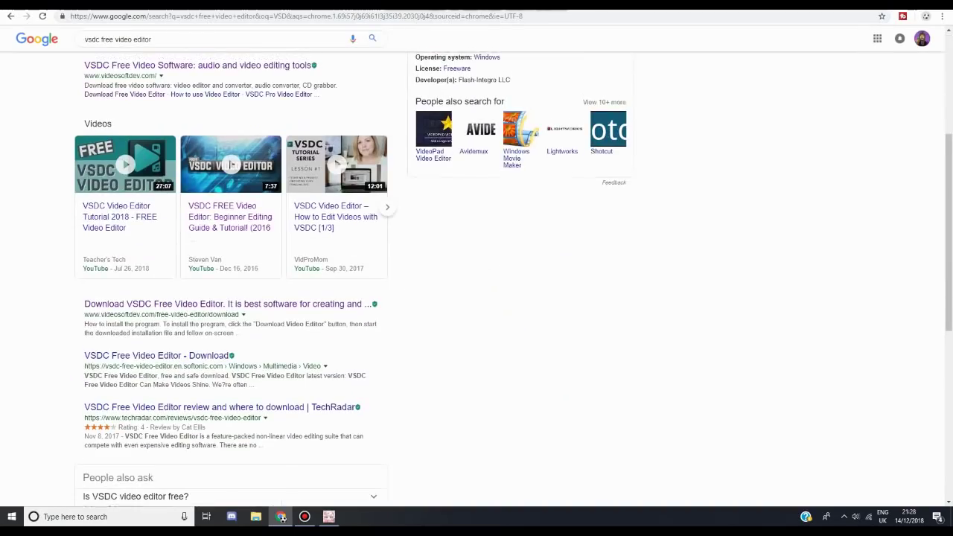
{"action": "scroll", "coordinate": [596, 200], "scroll_direction": "up", "scroll_amount": 4}
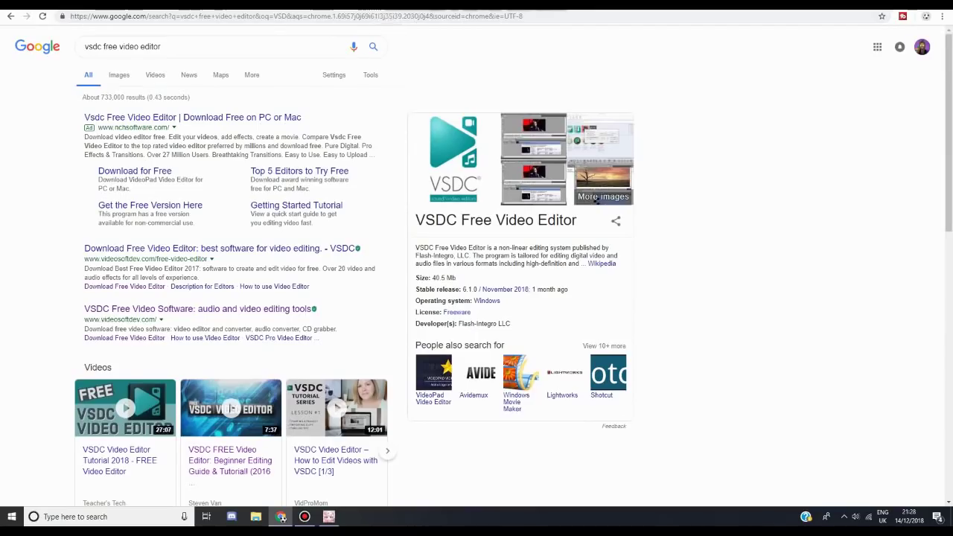
Open the Fotor website in a new browser tab and start its Edit a Photo editor
{"action": "left_click", "coordinate": [378, 5]}
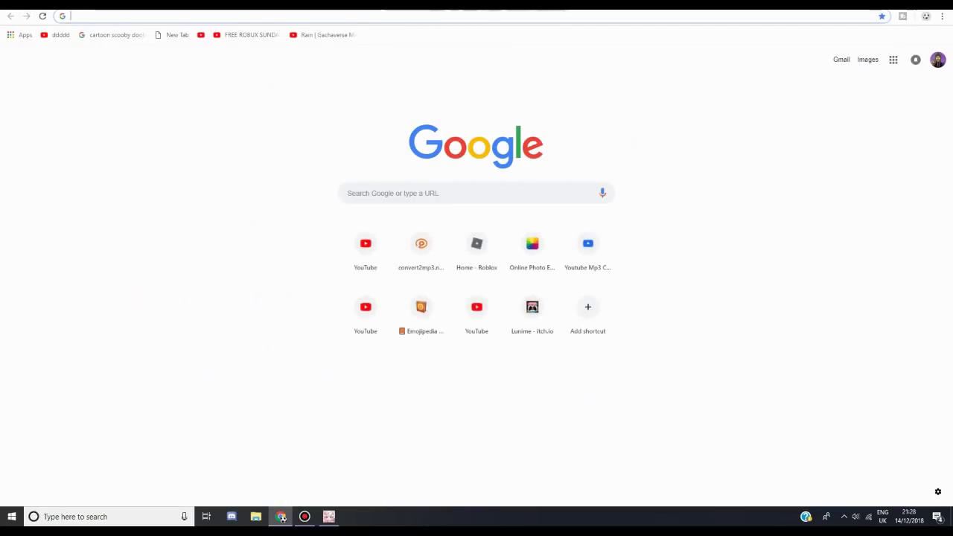
{"action": "left_click", "coordinate": [533, 246]}
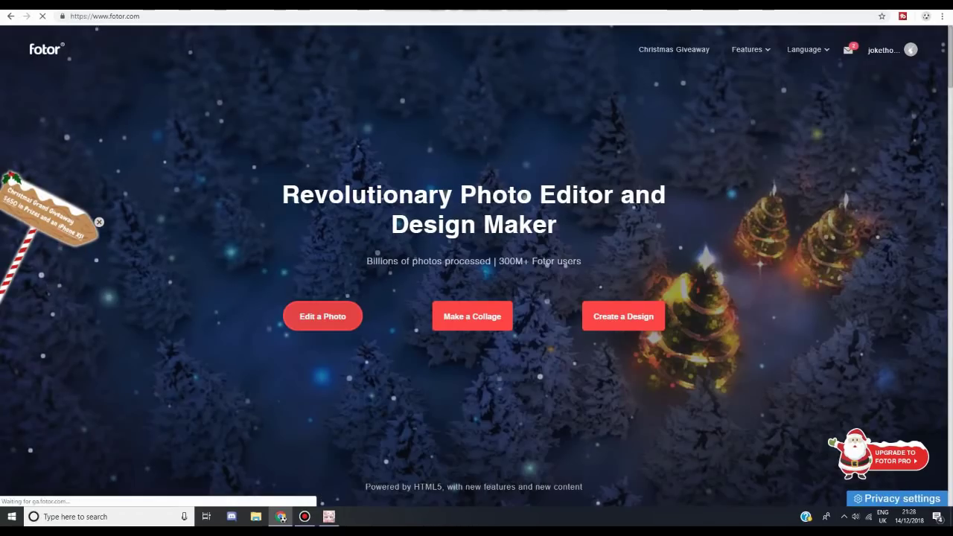
{"action": "left_click", "coordinate": [323, 315]}
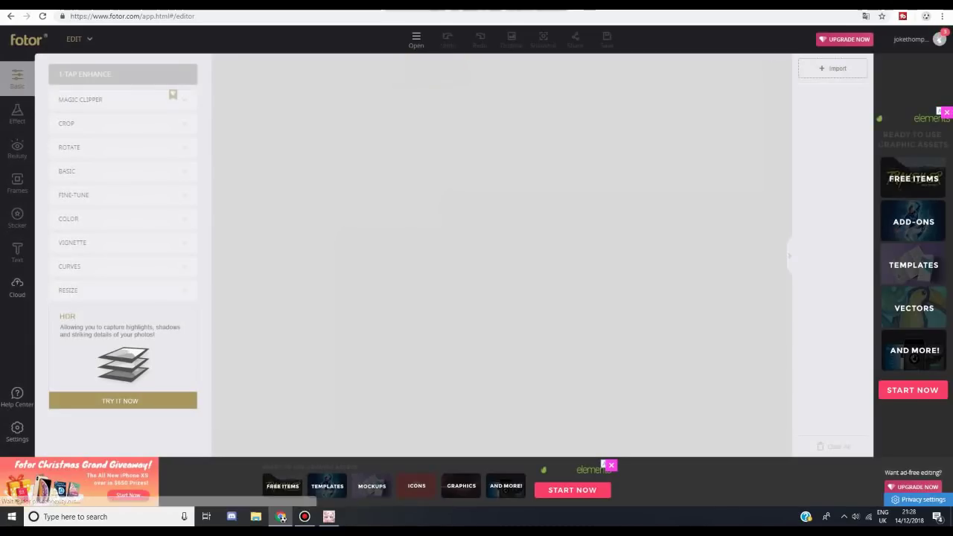
Open the playground background picture from the computer in the Fotor photo editor
{"action": "left_click", "coordinate": [417, 39]}
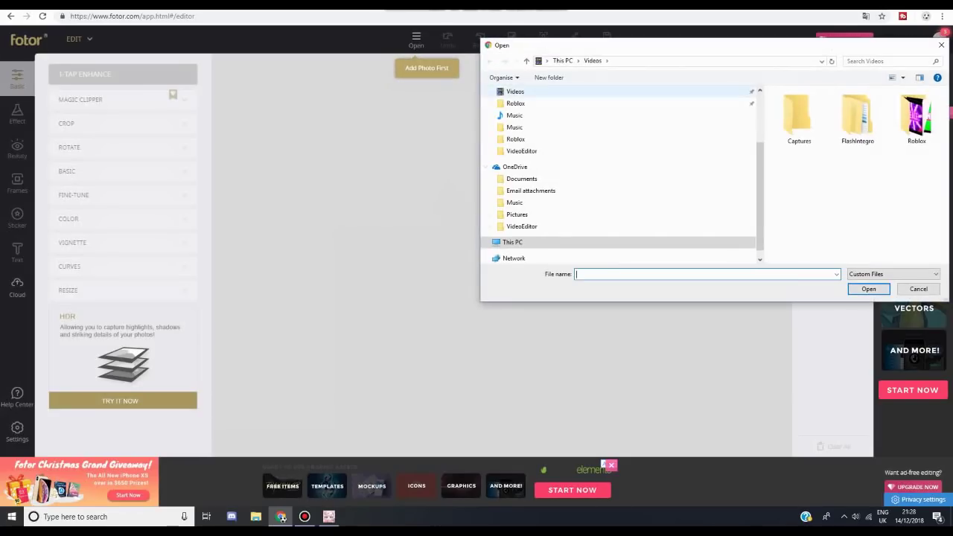
{"action": "left_click_drag", "start_coordinate": [808, 49], "coordinate": [805, 31]}
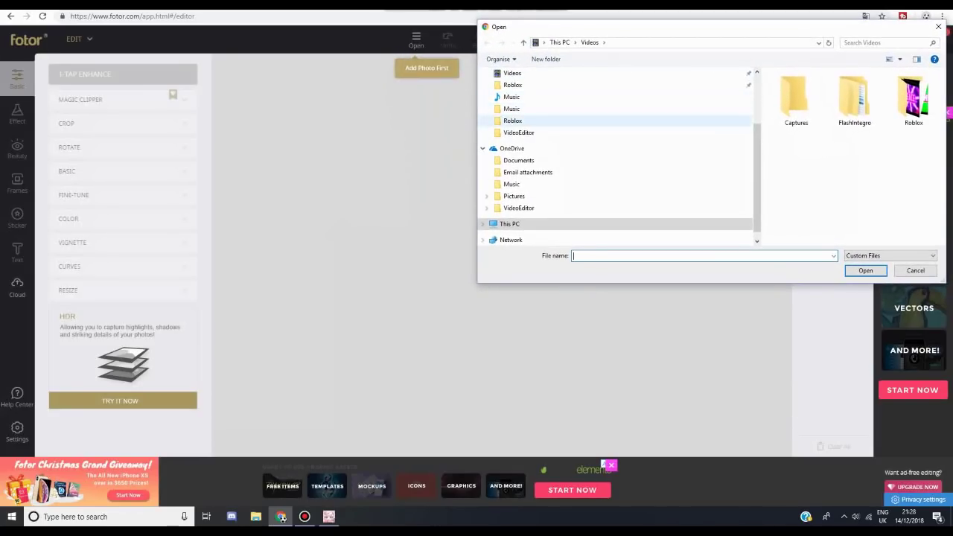
{"action": "scroll", "coordinate": [521, 121], "scroll_direction": "up", "scroll_amount": 2}
{"action": "left_click", "coordinate": [518, 85]}
{"action": "left_click", "coordinate": [907, 165]}
{"action": "key", "text": "Return"}
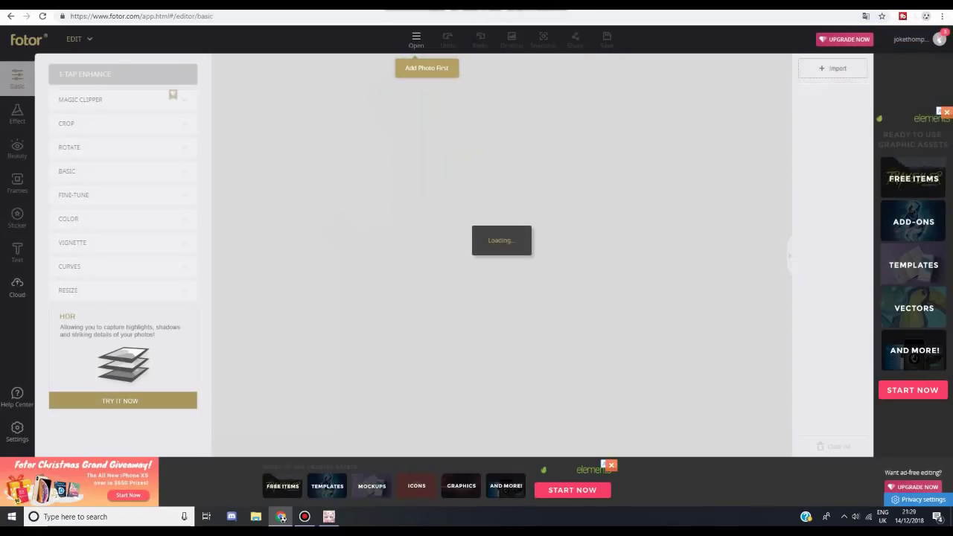
Dismiss the Pattern feature announcement and browse the Lace Frame and Borders collections among the photo frames
{"action": "left_click", "coordinate": [17, 183]}
{"action": "scroll", "coordinate": [123, 253], "scroll_direction": "down", "scroll_amount": 2}
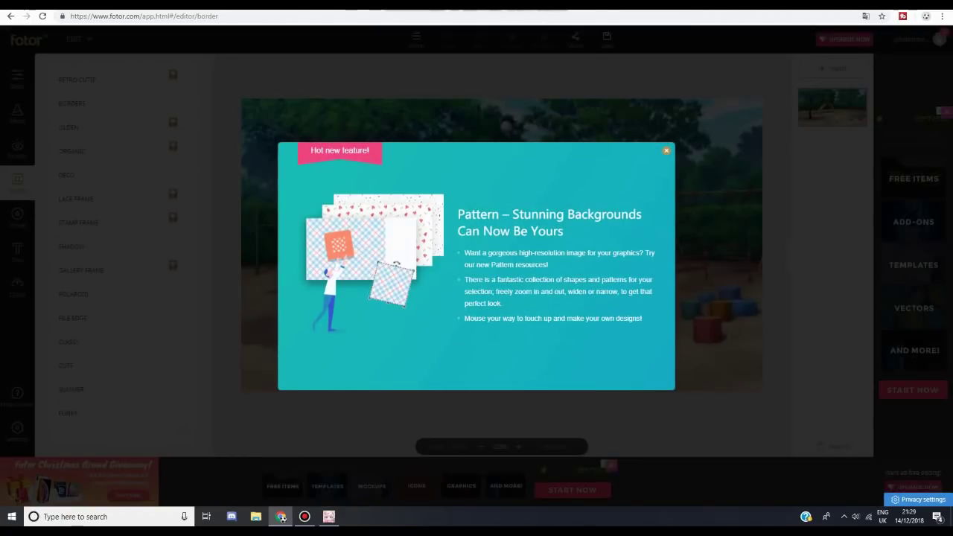
{"action": "left_click", "coordinate": [666, 150]}
{"action": "left_click", "coordinate": [76, 199]}
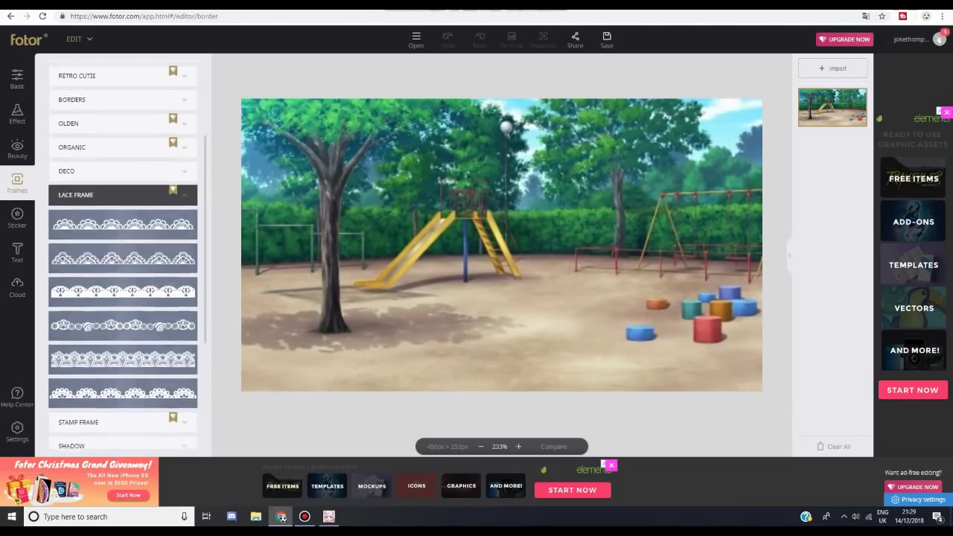
{"action": "left_click", "coordinate": [131, 103]}
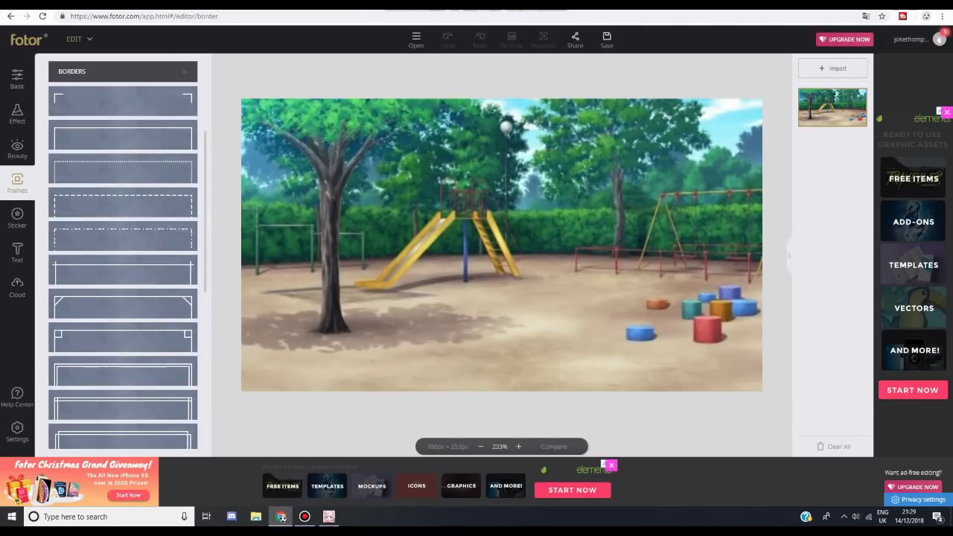
Preview the corner-bracket frame and two line frames from the Borders collection on the playground picture without applying them
{"action": "left_click", "coordinate": [123, 102]}
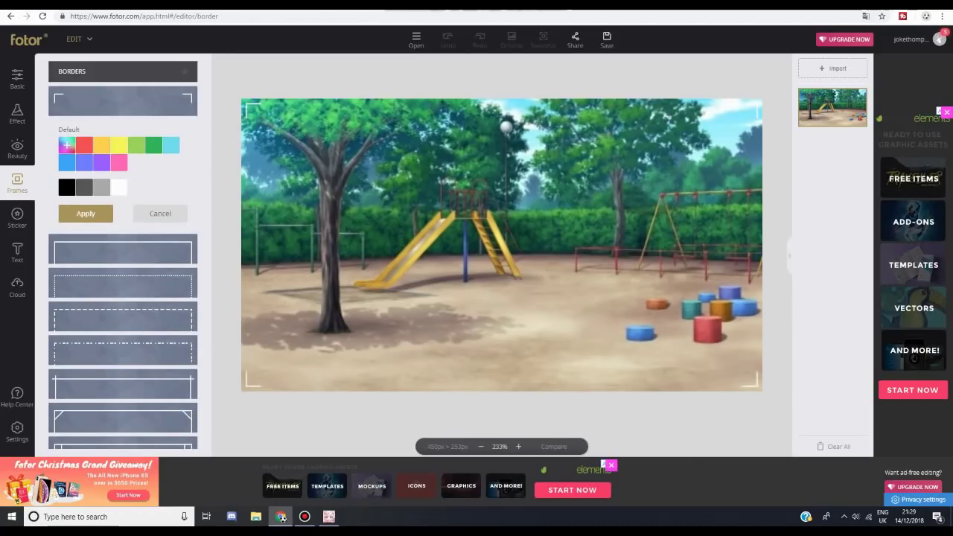
{"action": "scroll", "coordinate": [123, 255], "scroll_direction": "down", "scroll_amount": 5}
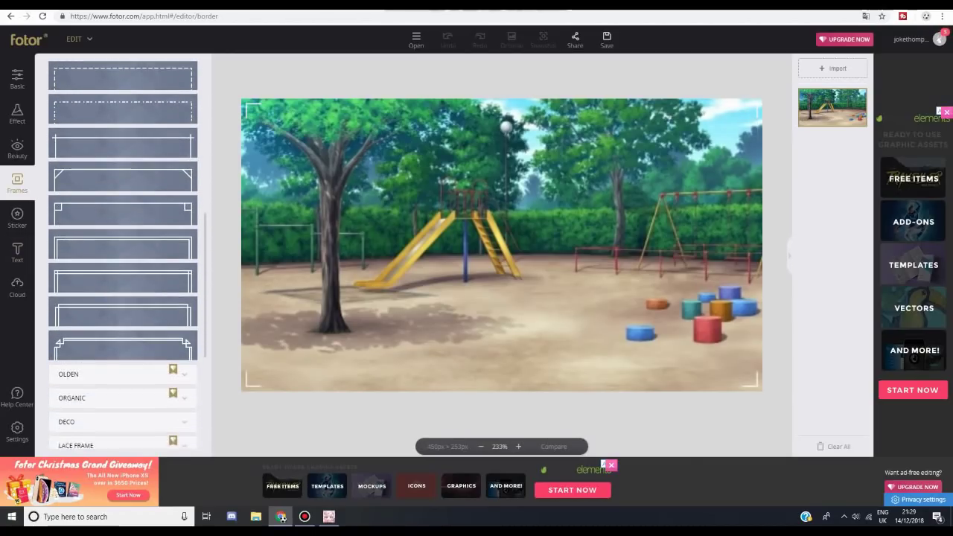
{"action": "left_click", "coordinate": [123, 305]}
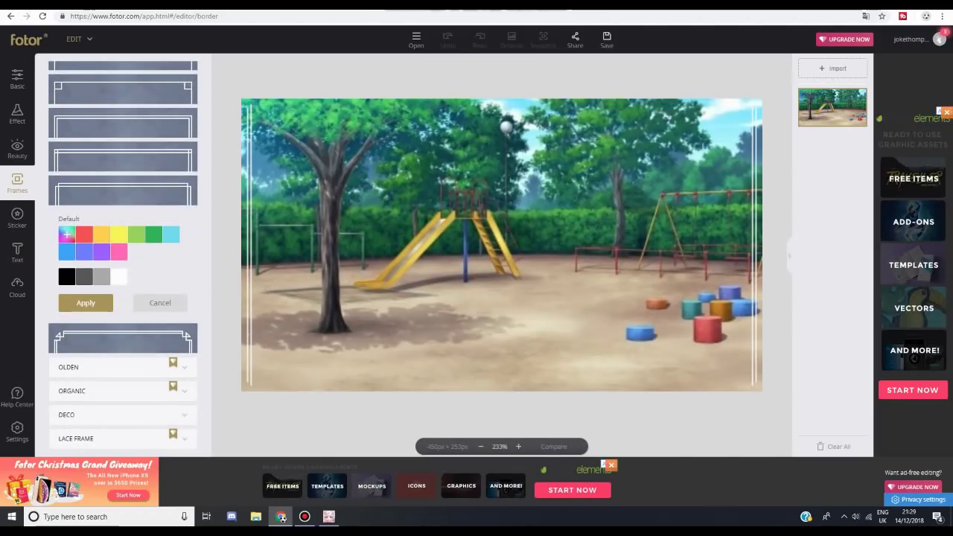
{"action": "left_click", "coordinate": [123, 157]}
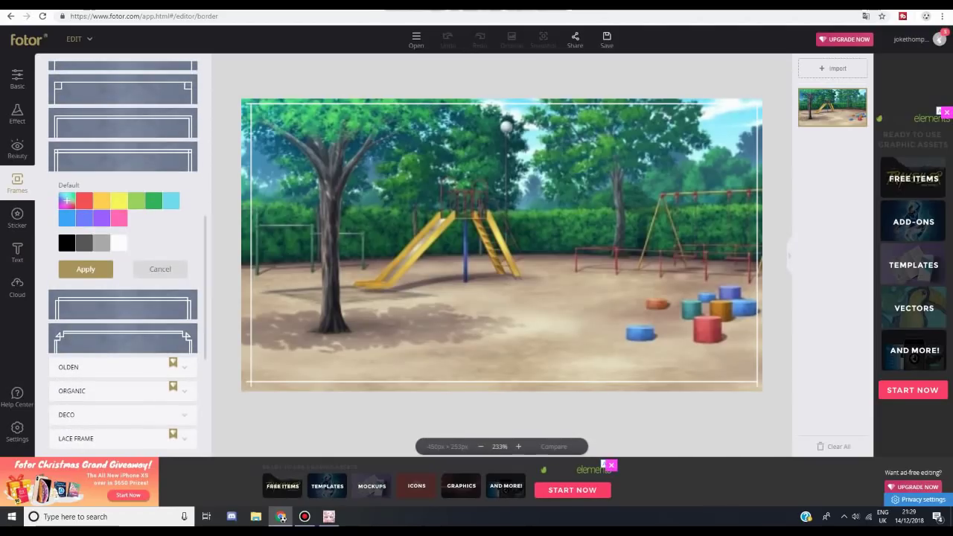
Add a heading to the playground picture and make its text read SBUDFSF
{"action": "left_click", "coordinate": [17, 252]}
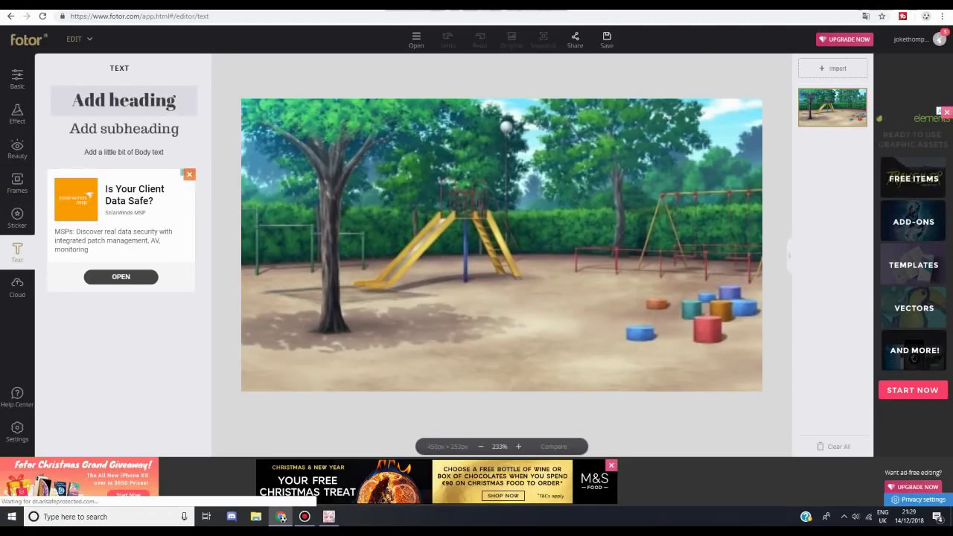
{"action": "left_click", "coordinate": [124, 101]}
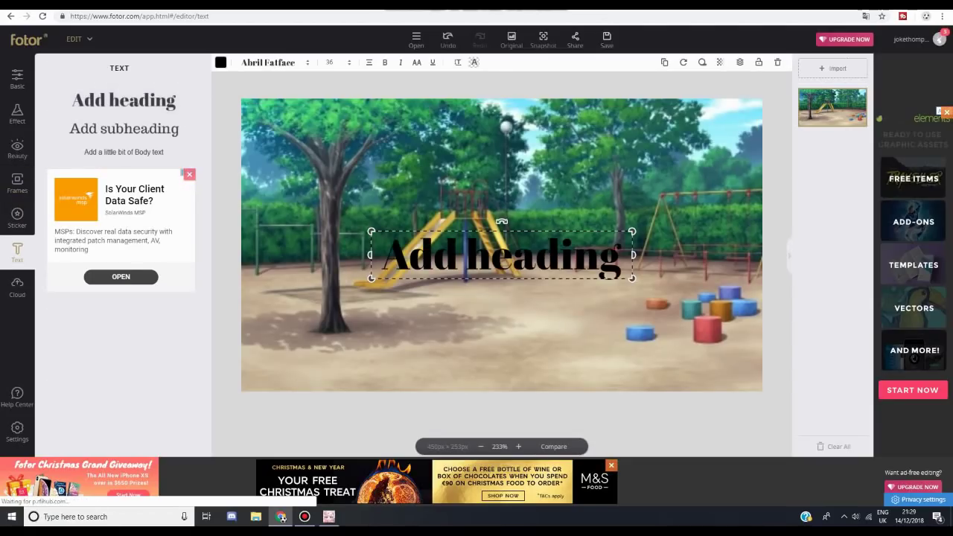
{"action": "type", "text": "ddddddddd"}
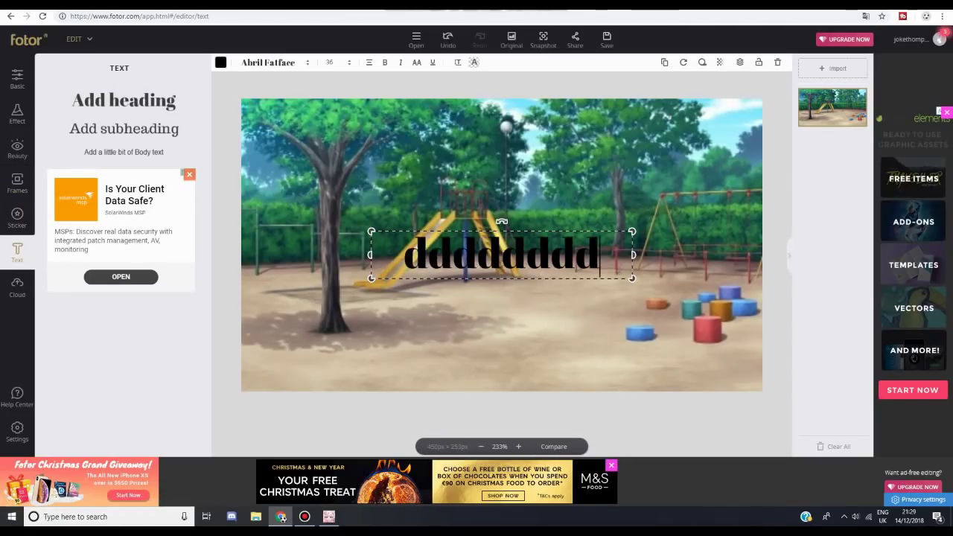
{"action": "type", "text": "d"}
{"action": "key", "text": "ctrl+a"}
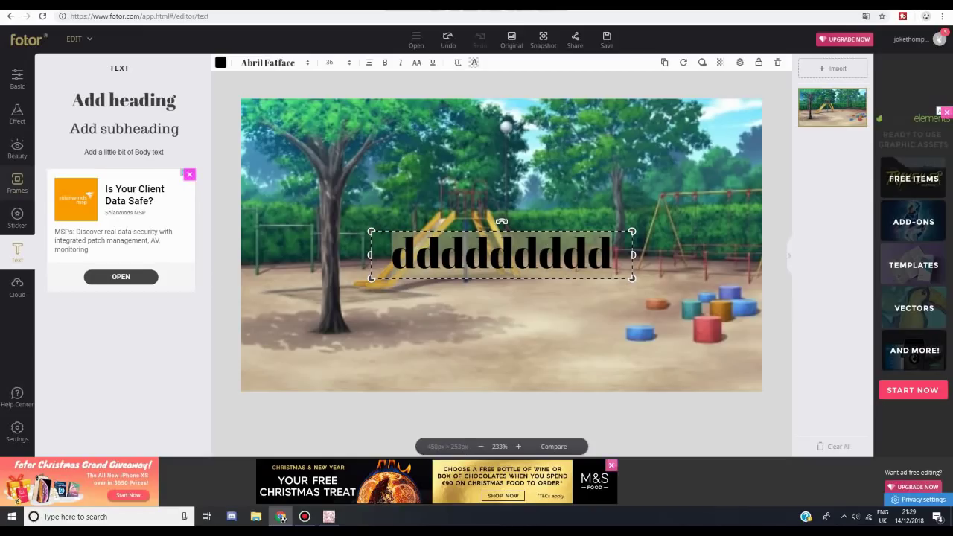
{"action": "type", "text": "SBUDFSF"}
{"action": "key", "text": "Escape"}
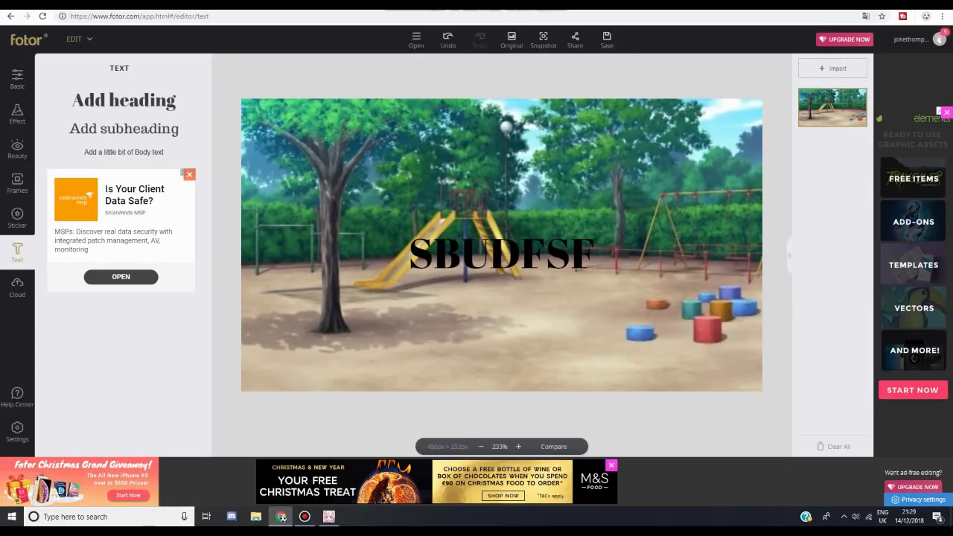
Close the Fotor editor tab, leaving the site without saving the edited picture
{"action": "right_click", "coordinate": [455, 250]}
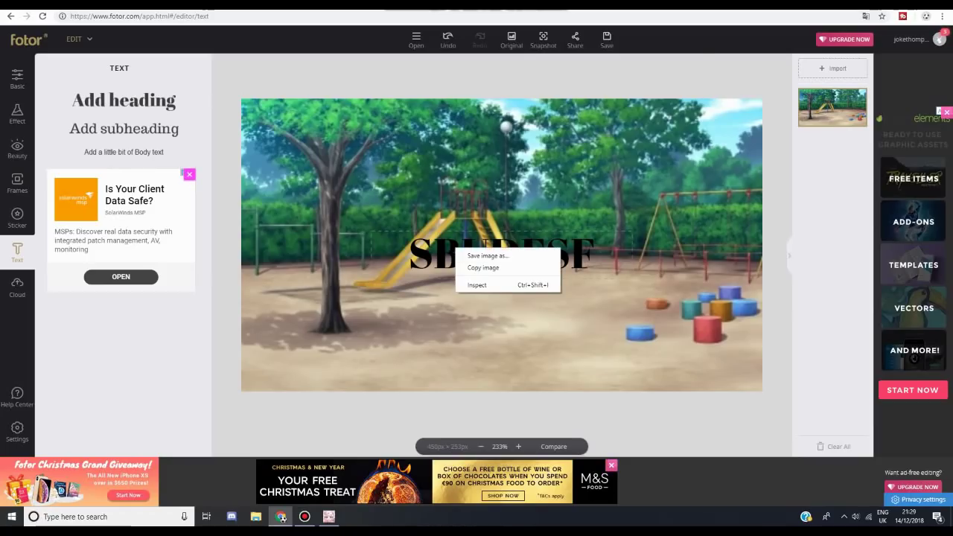
{"action": "left_click", "coordinate": [454, 249]}
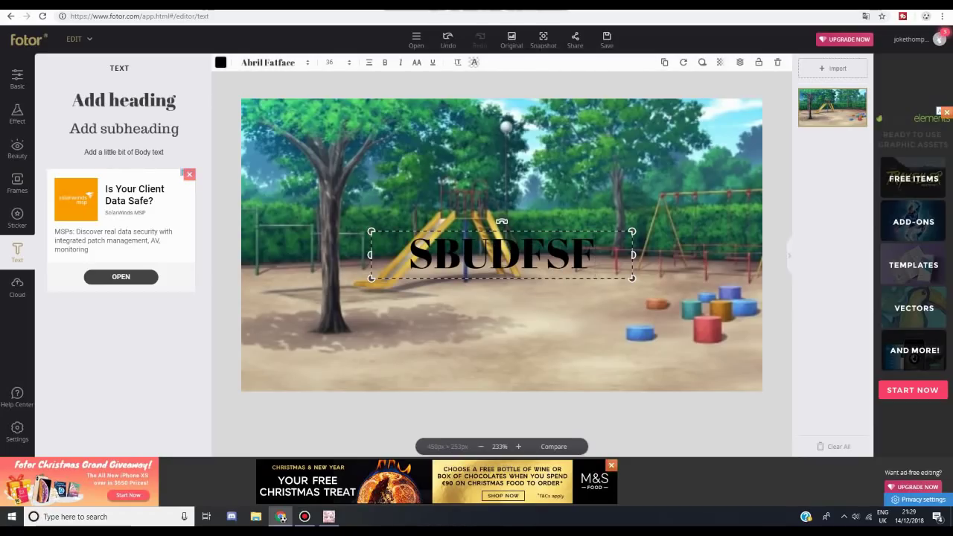
{"action": "key", "text": "ctrl+w"}
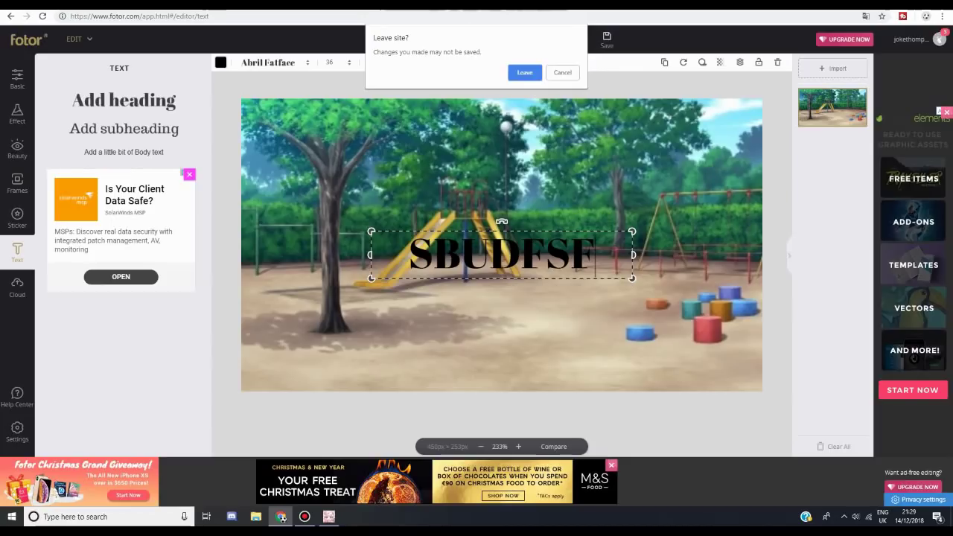
{"action": "key", "text": "Return"}
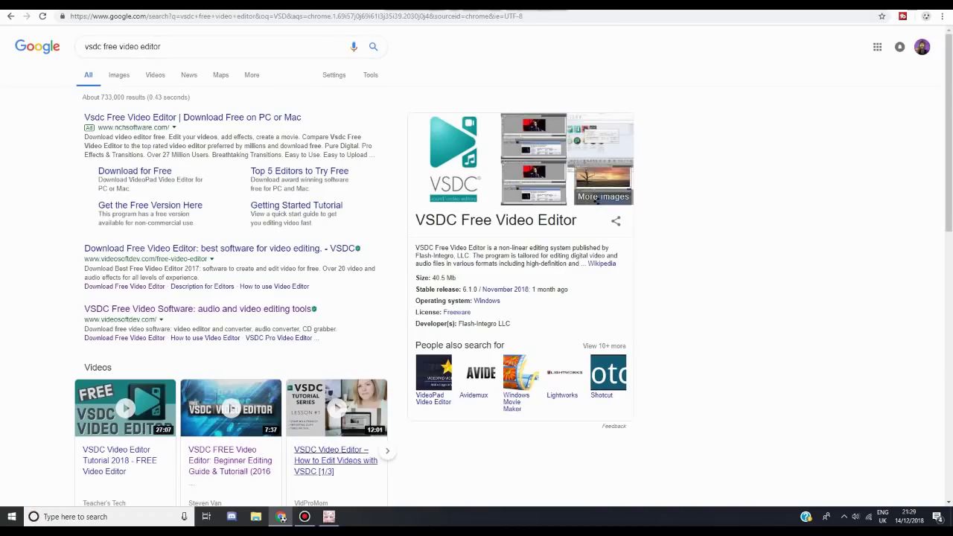
Switch to the Bandicam recorder in front of Gacha Life and show its image capture settings
{"action": "left_click", "coordinate": [281, 517]}
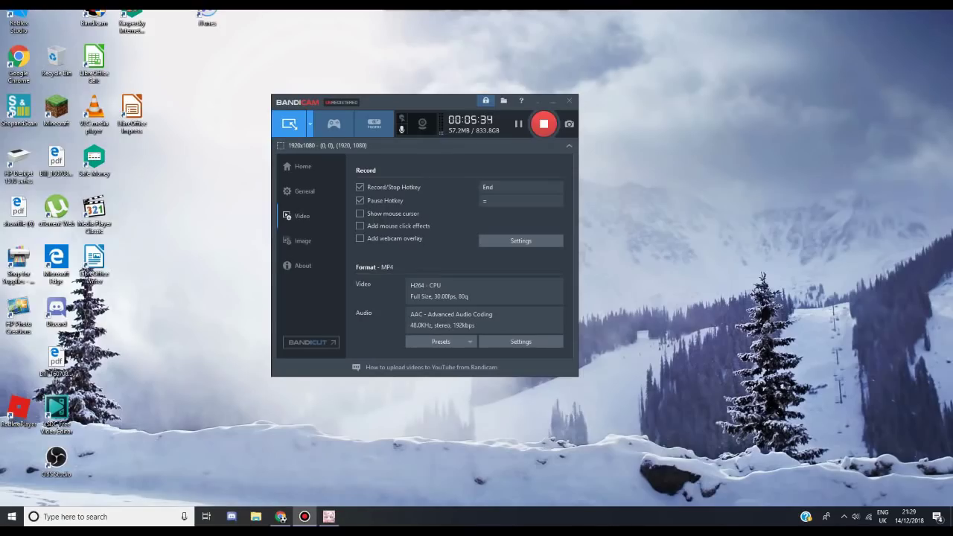
{"action": "left_click", "coordinate": [329, 517]}
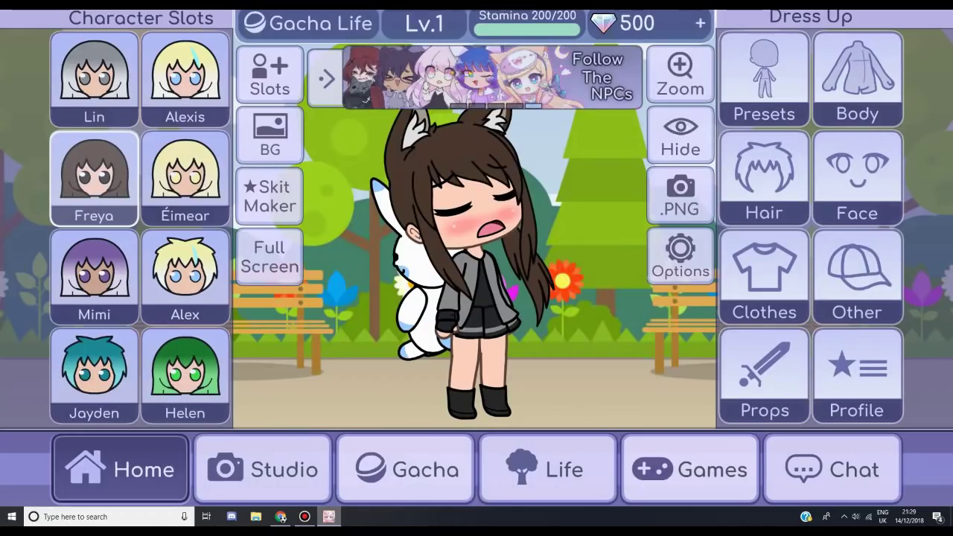
{"action": "left_click", "coordinate": [305, 517]}
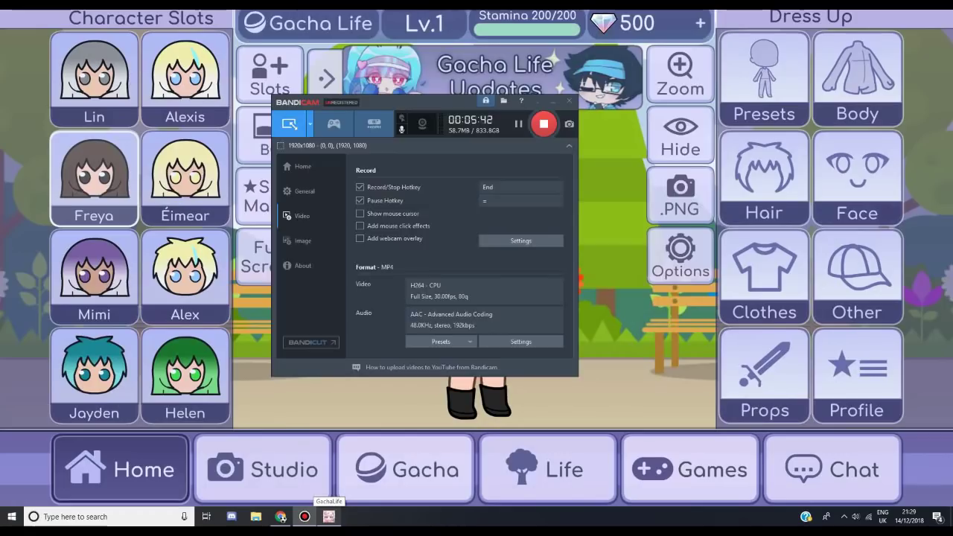
{"action": "left_click", "coordinate": [329, 517]}
{"action": "left_click", "coordinate": [305, 517]}
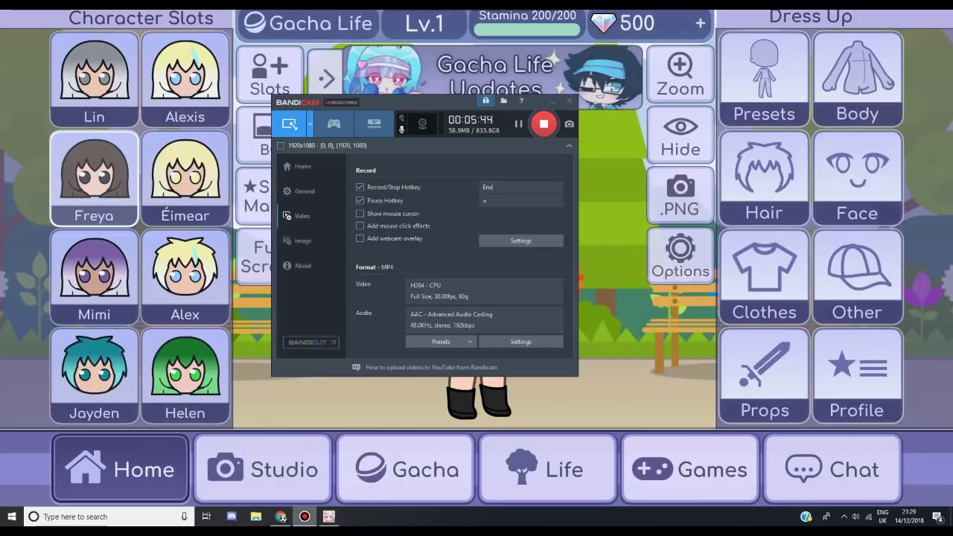
{"action": "left_click", "coordinate": [302, 241]}
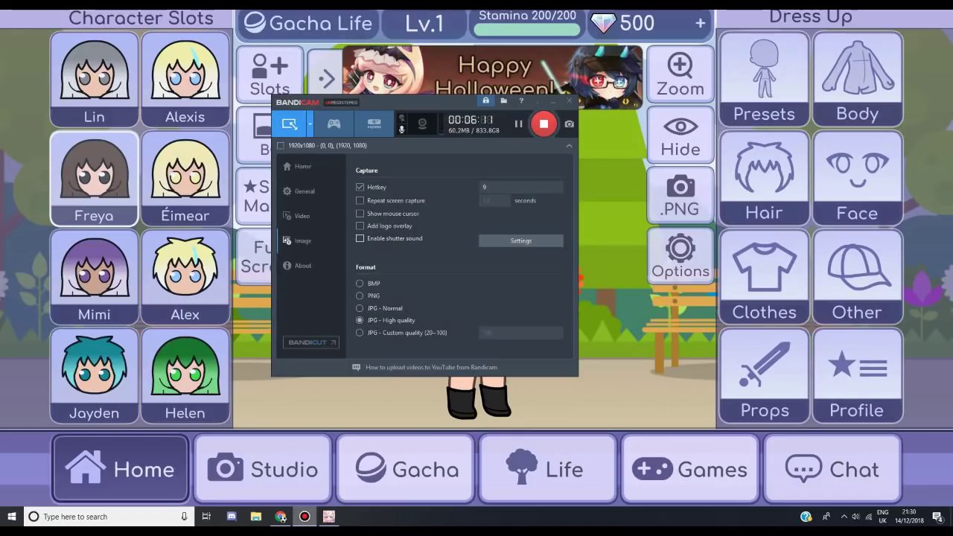
Capture a screenshot of Gacha Life with Bandicam and find the image in the Bandicam documents folder
{"action": "left_click", "coordinate": [610, 220]}
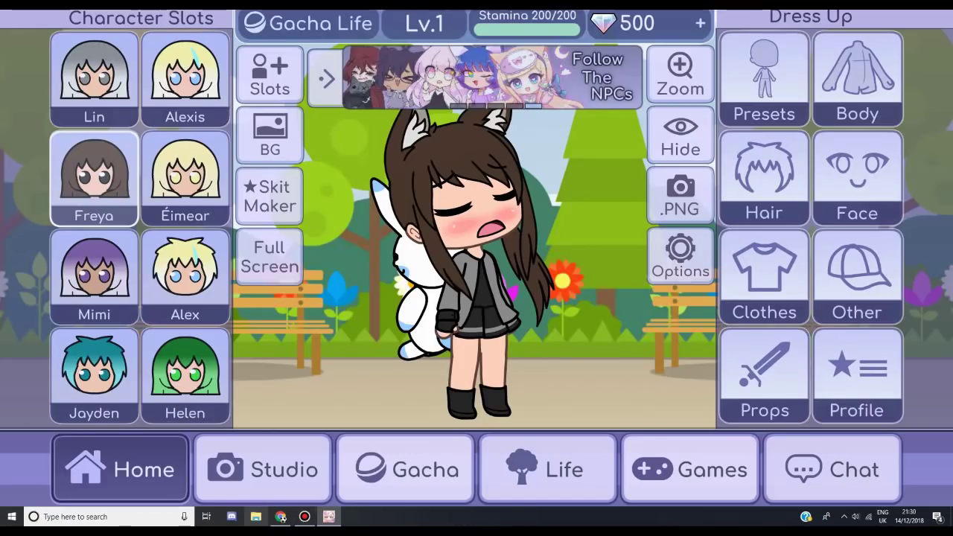
{"action": "left_click", "coordinate": [256, 517]}
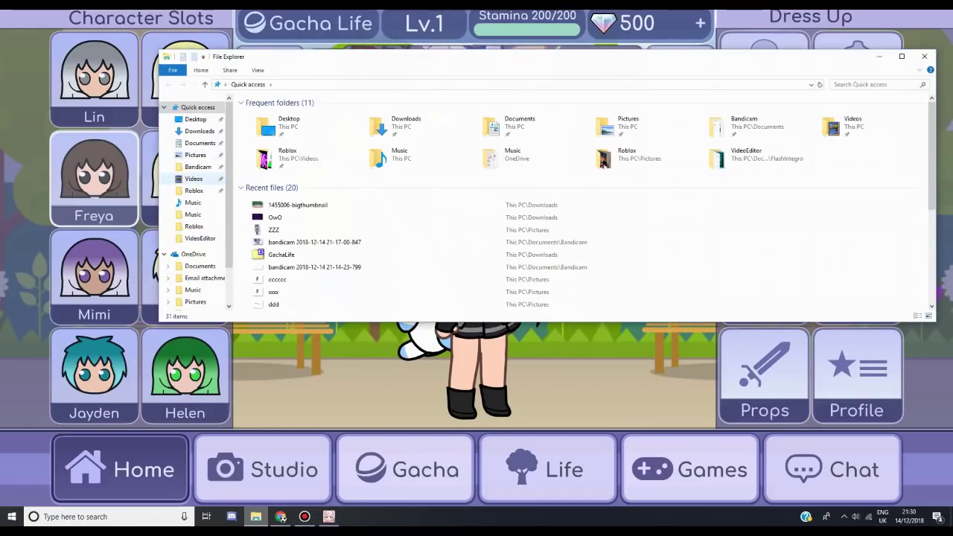
{"action": "left_click", "coordinate": [197, 167]}
{"action": "left_click", "coordinate": [724, 186]}
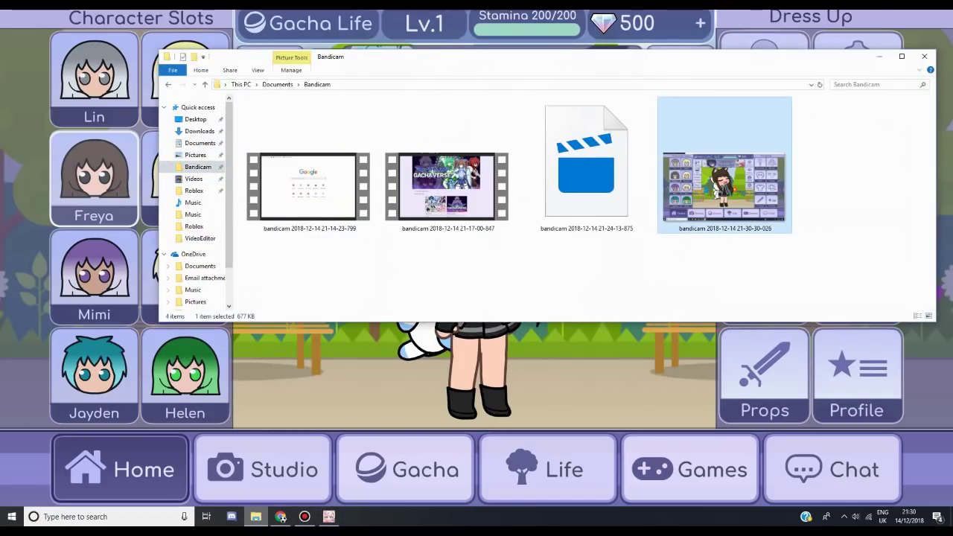
{"action": "left_click", "coordinate": [925, 57]}
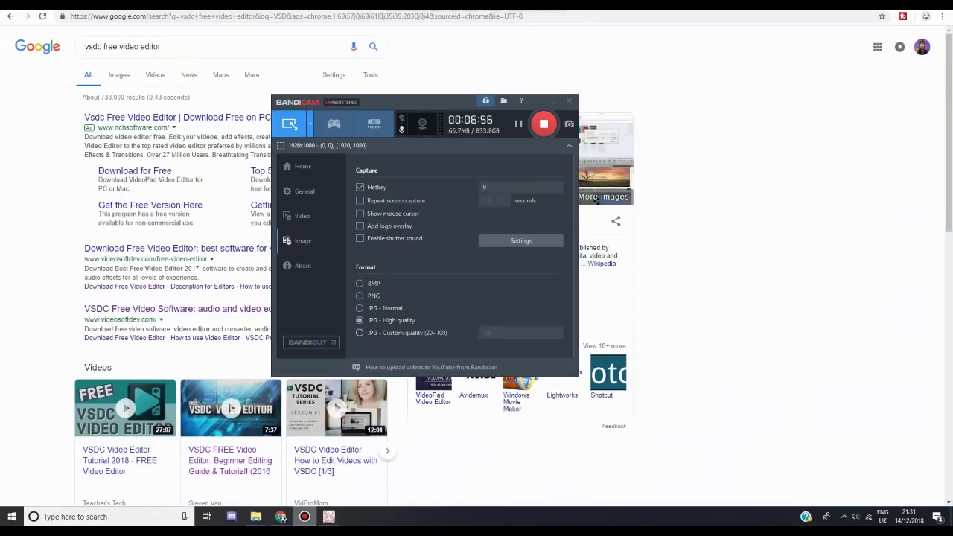
Clear the Bandicam and Gacha Life windows away and launch VSDC Free Video Editor from its desktop shortcut
{"action": "left_click", "coordinate": [304, 517]}
{"action": "left_click", "coordinate": [330, 517]}
{"action": "left_click", "coordinate": [328, 516]}
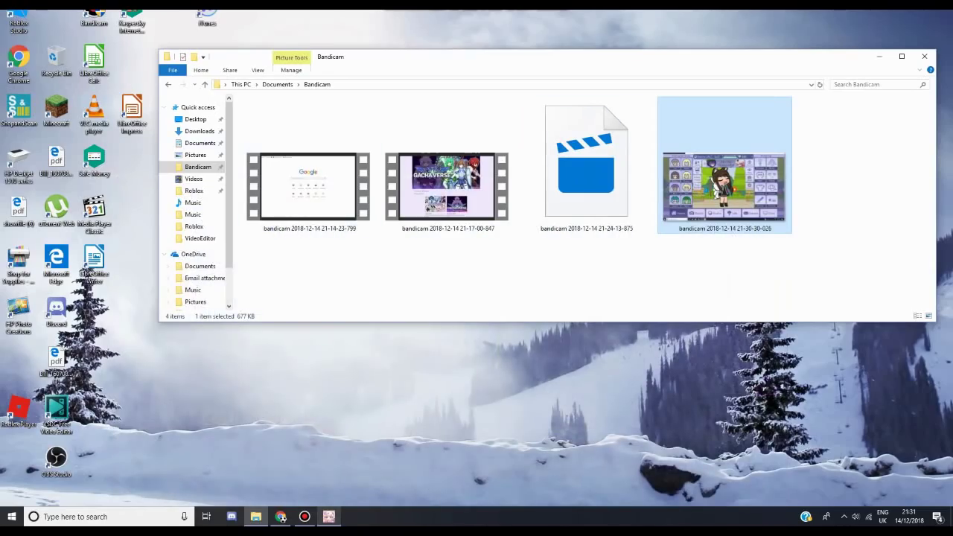
{"action": "right_click", "coordinate": [51, 425]}
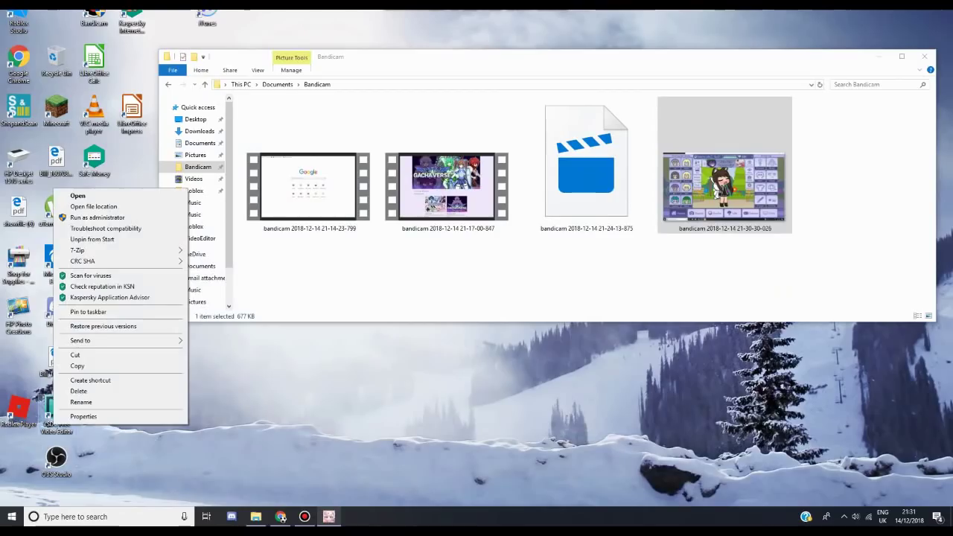
{"action": "left_click", "coordinate": [74, 196]}
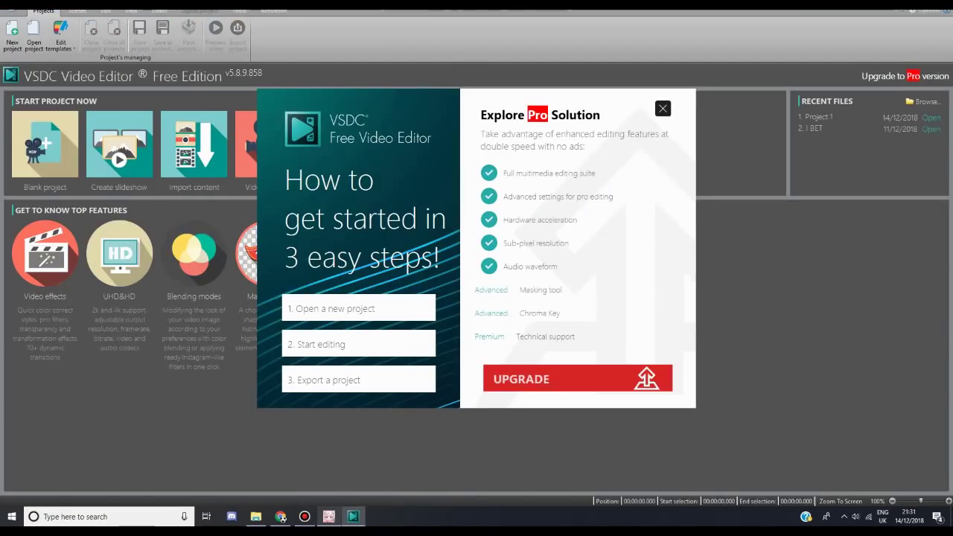
Dismiss the Pro upgrade offer and create a blank project titled Project 1 at HD 1280x720 pixels and 15 fps
{"action": "left_click", "coordinate": [663, 109]}
{"action": "left_click", "coordinate": [45, 145]}
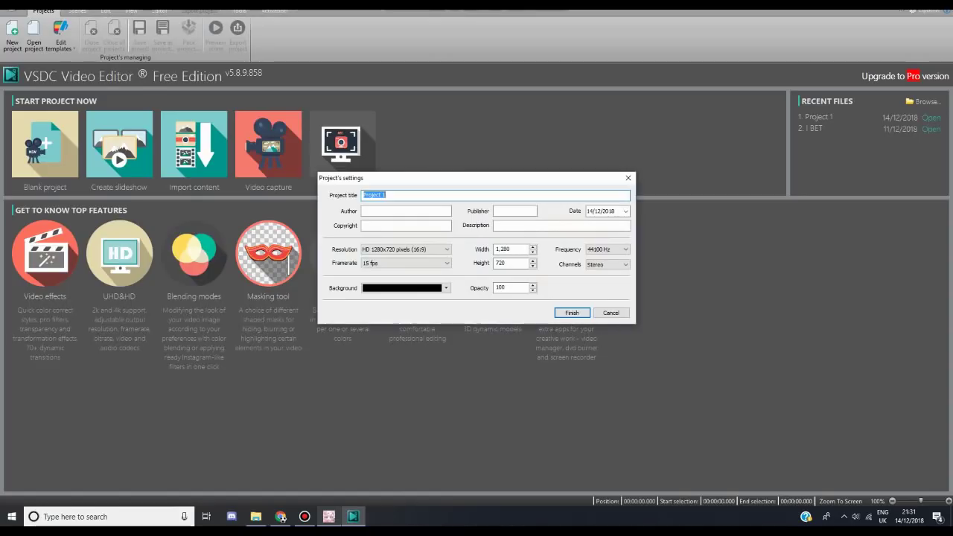
{"action": "left_click", "coordinate": [572, 313]}
{"action": "key", "text": "Return"}
Add the BAI video from the Downloads folder to the project's timeline
{"action": "left_click", "coordinate": [59, 216]}
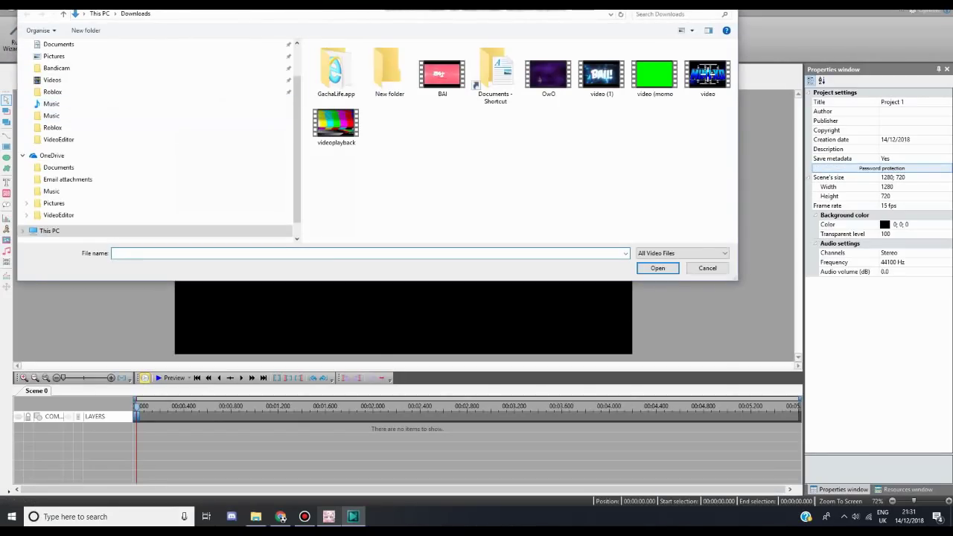
{"action": "double_click", "coordinate": [442, 74]}
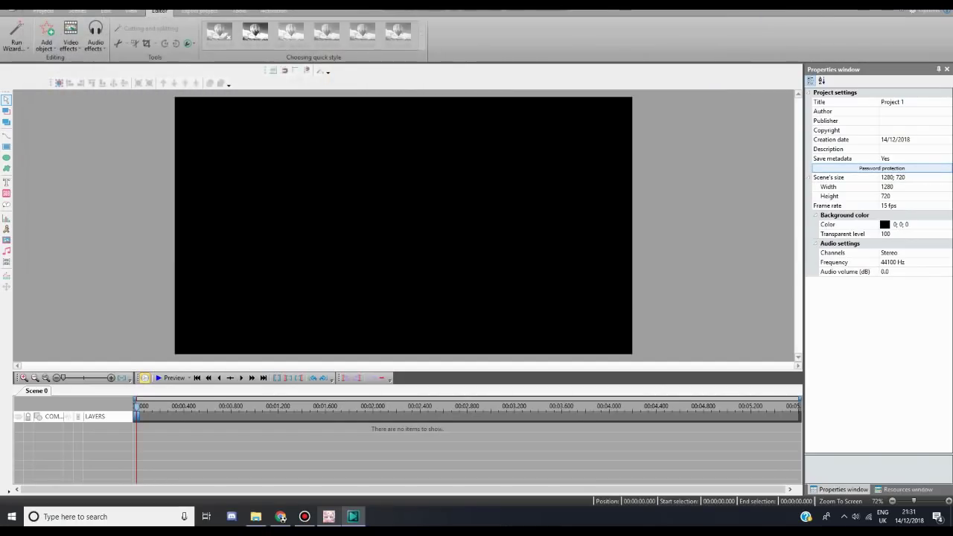
{"action": "left_click", "coordinate": [571, 300]}
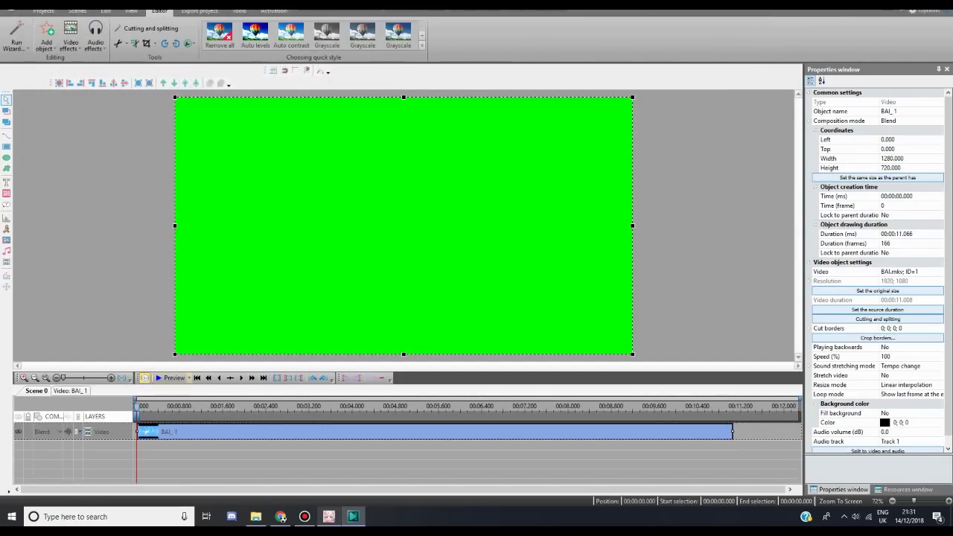
Delete the BAI video from the timeline
{"action": "mouse_move", "coordinate": [137, 407]}
{"action": "left_mouse_down"}
{"action": "mouse_move", "coordinate": [378, 407]}
{"action": "mouse_move", "coordinate": [137, 407]}
{"action": "left_mouse_up"}
{"action": "right_click", "coordinate": [155, 427]}
{"action": "left_click", "coordinate": [179, 269]}
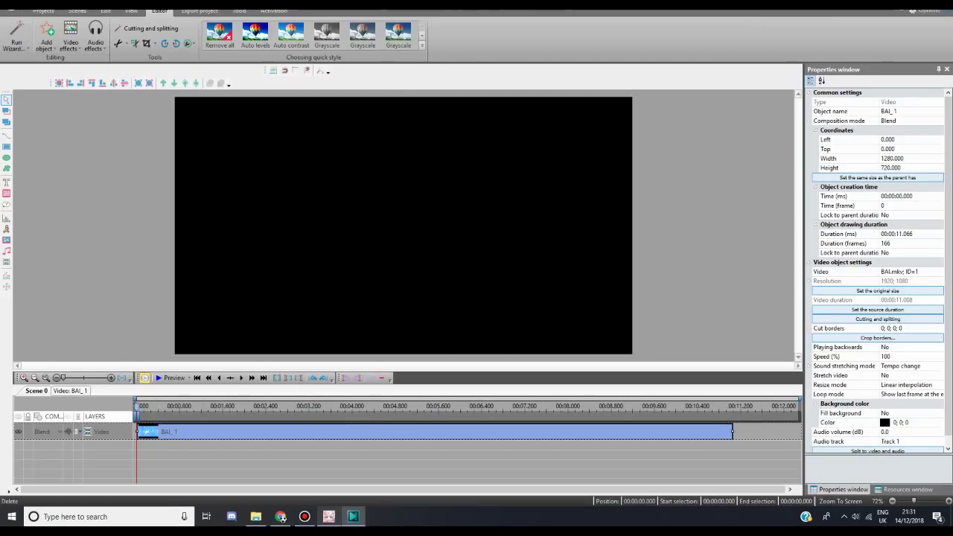
{"action": "left_click", "coordinate": [46, 37]}
{"action": "left_click", "coordinate": [60, 216]}
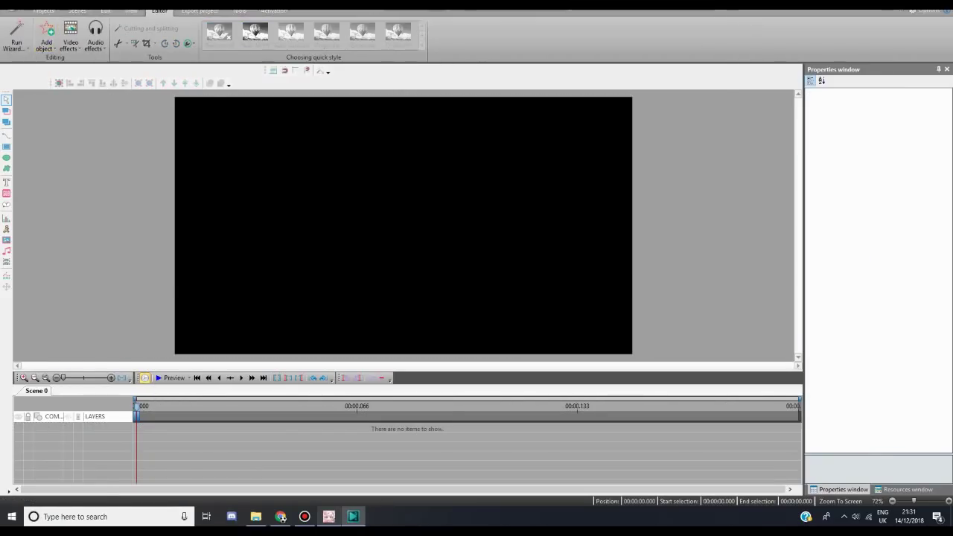
{"action": "left_click", "coordinate": [57, 68]}
{"action": "left_click", "coordinate": [336, 78]}
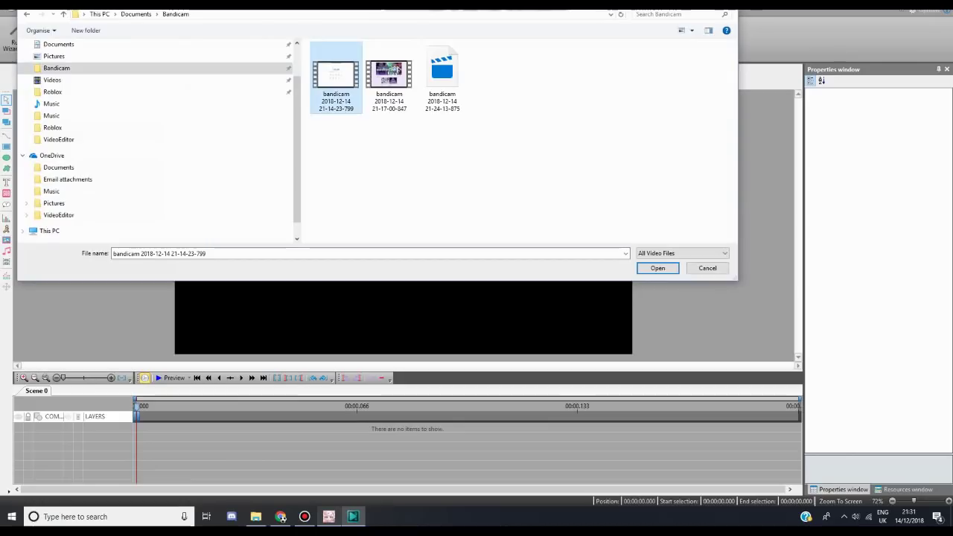
{"action": "left_click", "coordinate": [658, 268]}
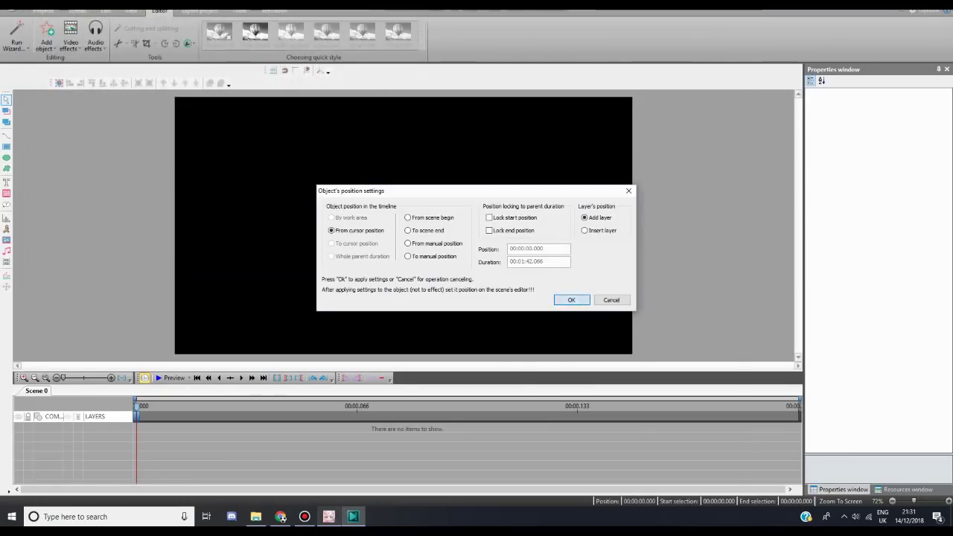
{"action": "key", "text": "Return"}
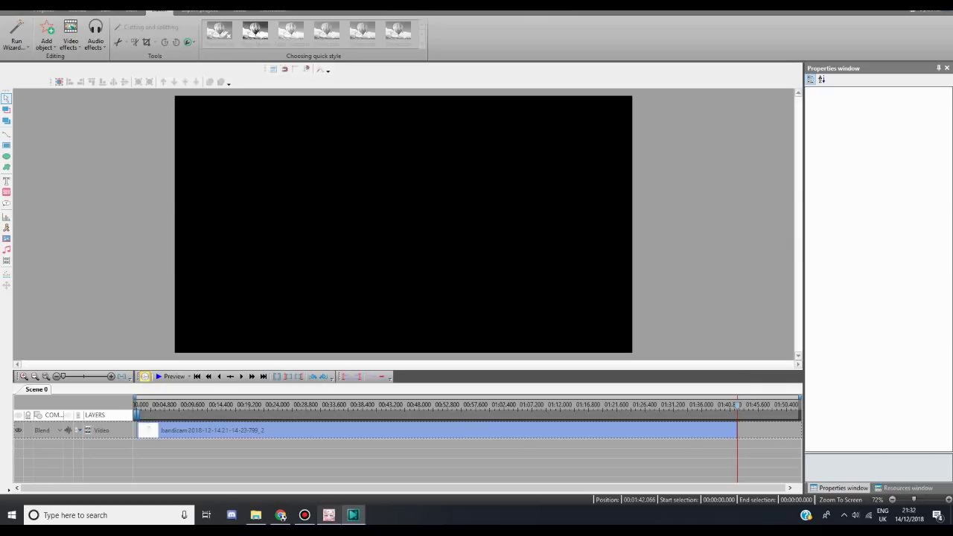
Crop 40 pixels off the video's upper edge to remove the Bandicam watermark, leaving a 1912x968 area, and deselect the clip
{"action": "left_click_drag", "start_coordinate": [199, 405], "coordinate": [176, 405]}
{"action": "right_click", "coordinate": [211, 436]}
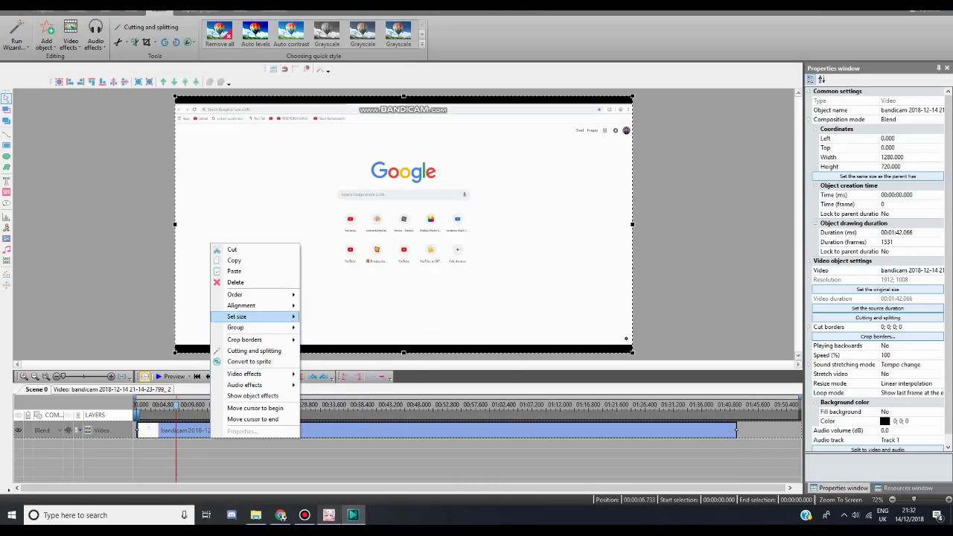
{"action": "mouse_move", "coordinate": [246, 340]}
{"action": "left_click", "coordinate": [333, 340]}
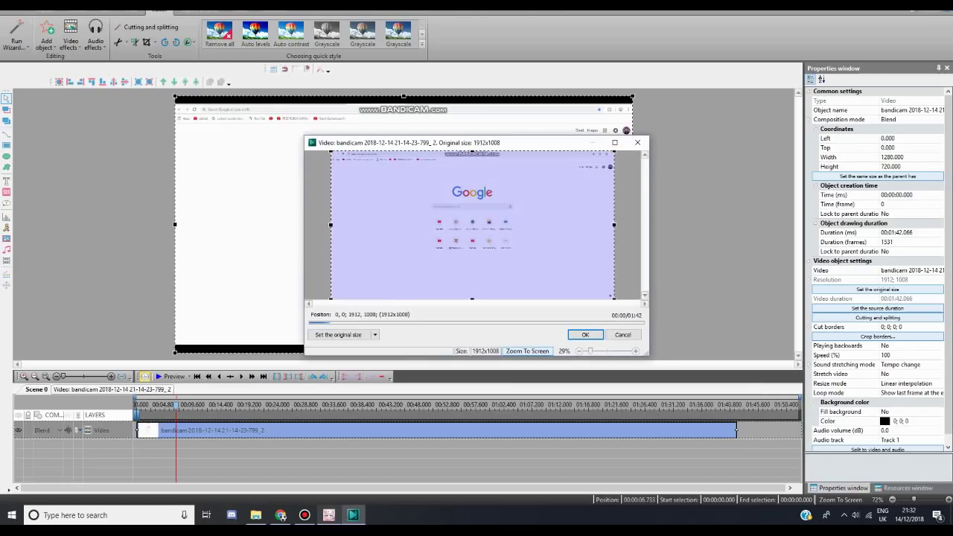
{"action": "left_click_drag", "start_coordinate": [473, 151], "coordinate": [472, 155]}
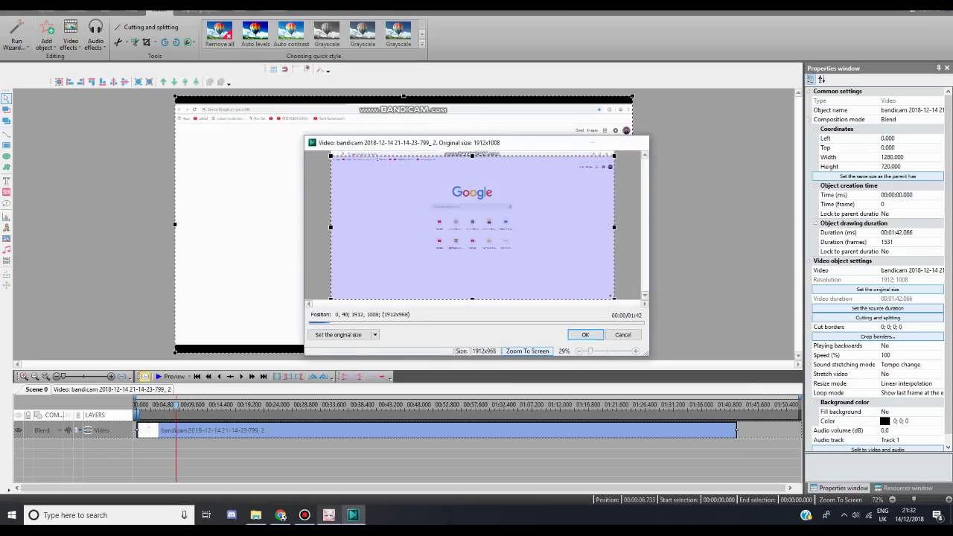
{"action": "left_click", "coordinate": [586, 335]}
{"action": "left_click", "coordinate": [700, 298]}
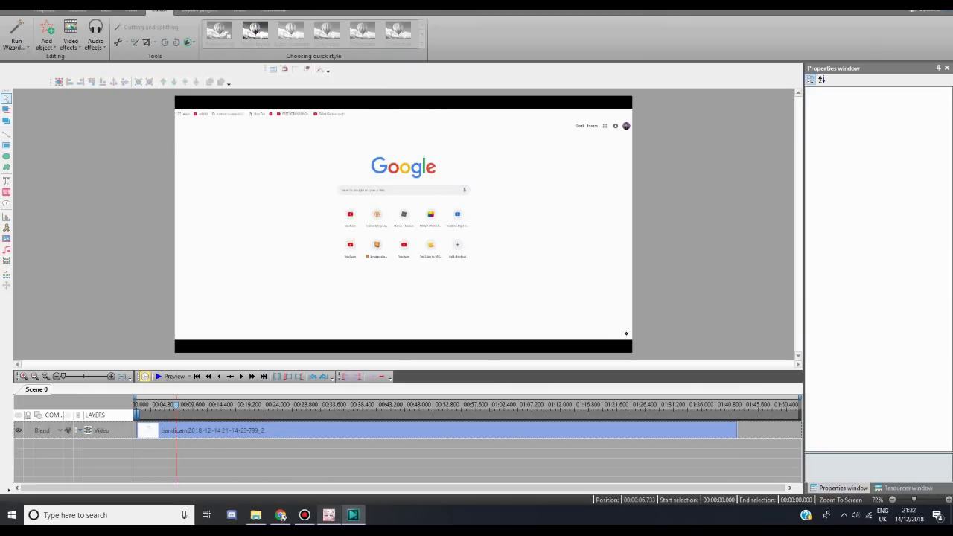
Return the timeline cursor to the start of the scene and open the project export options
{"action": "key", "text": "Home"}
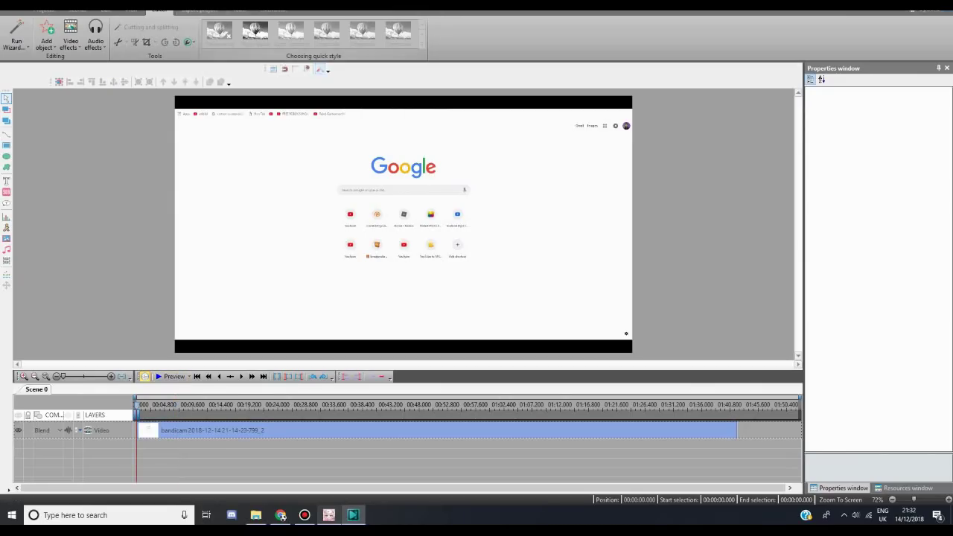
{"action": "left_click", "coordinate": [200, 10]}
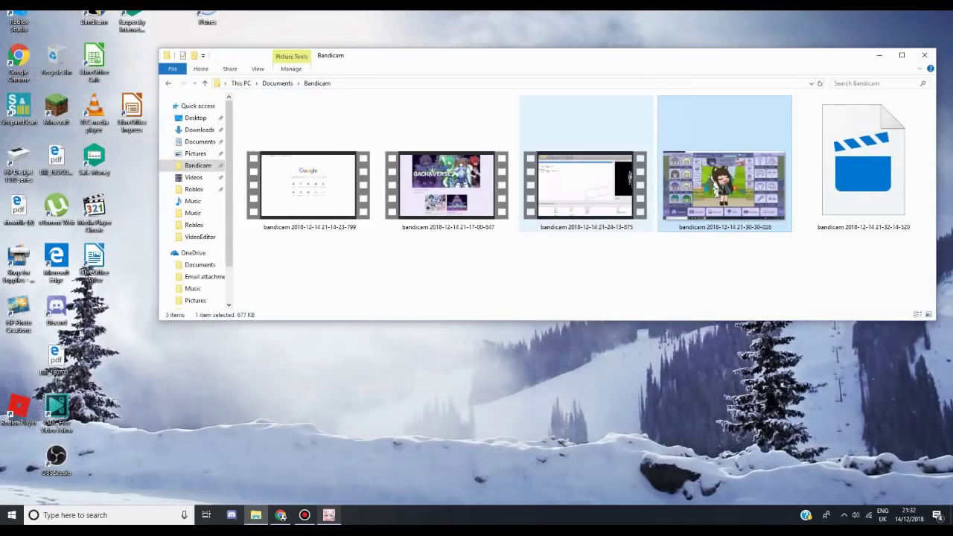
Switch to the YouTube page in Chrome and close Gacha Life
{"action": "left_click", "coordinate": [281, 516]}
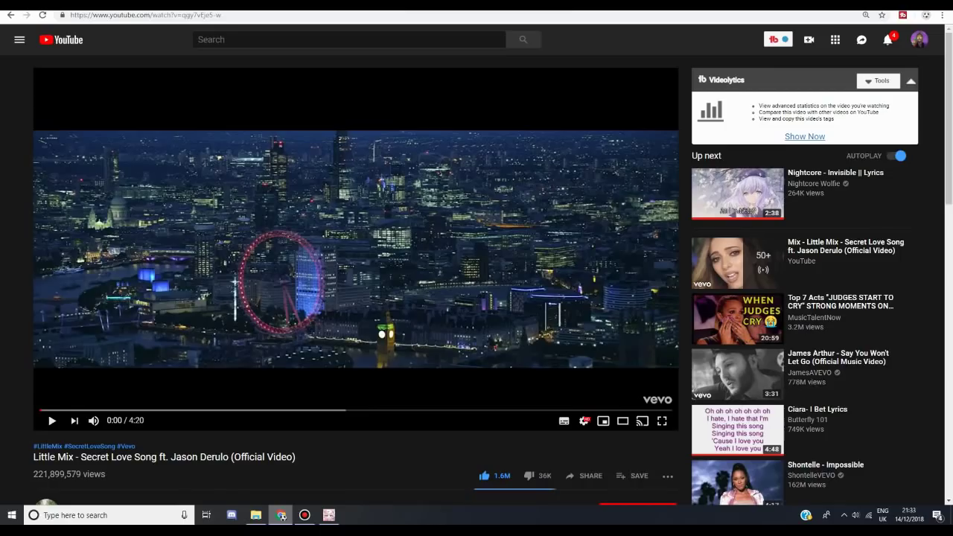
{"action": "scroll", "coordinate": [476, 268], "scroll_direction": "down", "scroll_amount": 2}
{"action": "scroll", "coordinate": [476, 268], "scroll_direction": "up", "scroll_amount": 2}
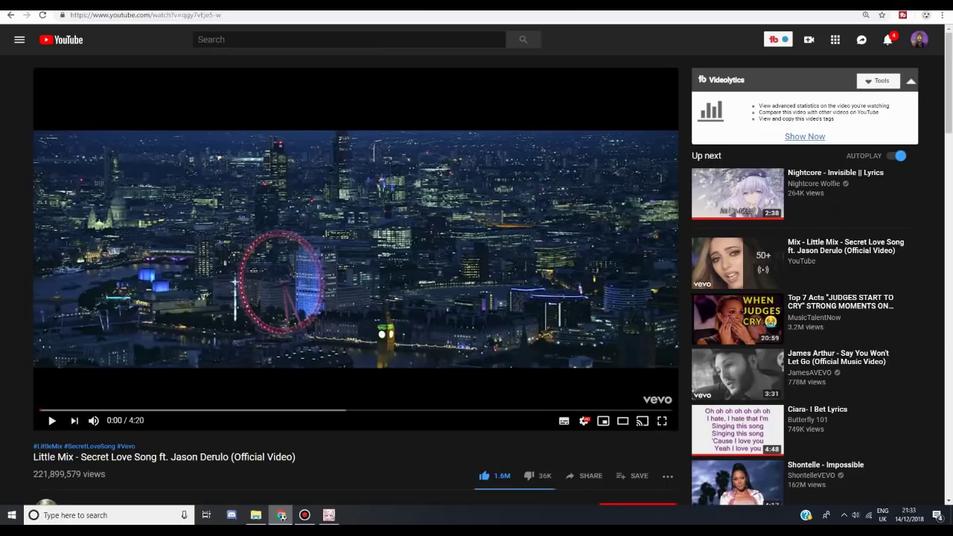
{"action": "left_click", "coordinate": [329, 516]}
{"action": "left_click", "coordinate": [528, 264]}
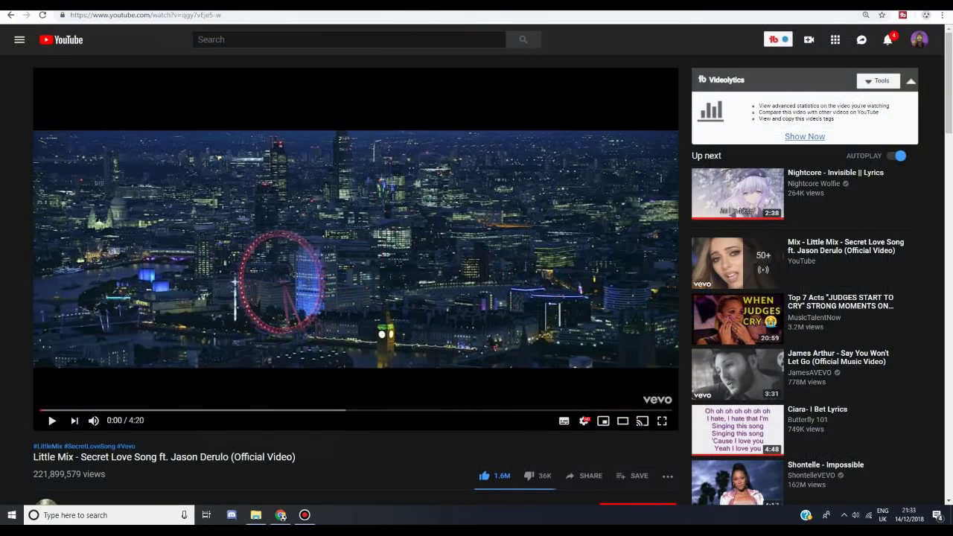
{"action": "left_click", "coordinate": [919, 40]}
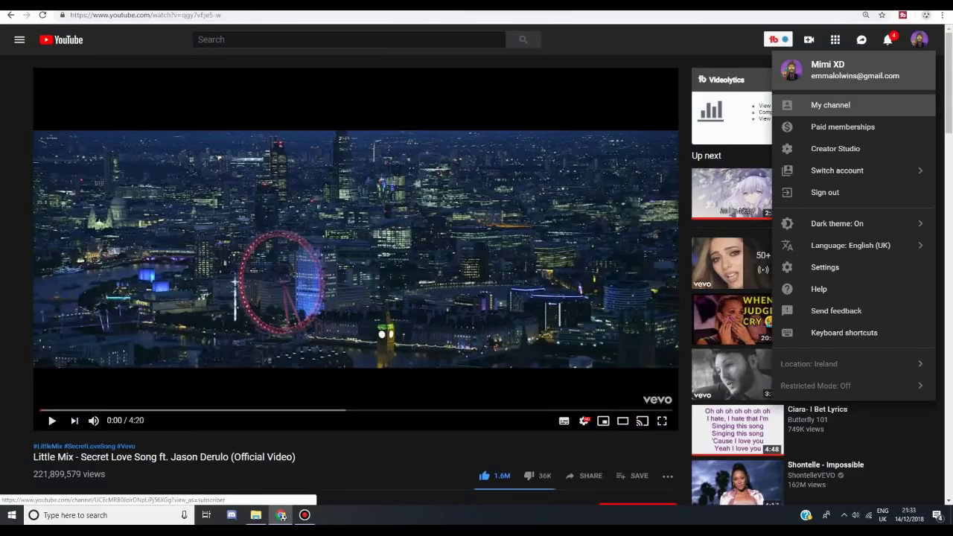
{"action": "left_click", "coordinate": [919, 40]}
{"action": "left_click", "coordinate": [888, 39]}
{"action": "left_click", "coordinate": [888, 40]}
{"action": "left_click", "coordinate": [888, 39]}
{"action": "left_click", "coordinate": [888, 39]}
{"action": "left_click", "coordinate": [888, 39]}
{"action": "left_click", "coordinate": [888, 40]}
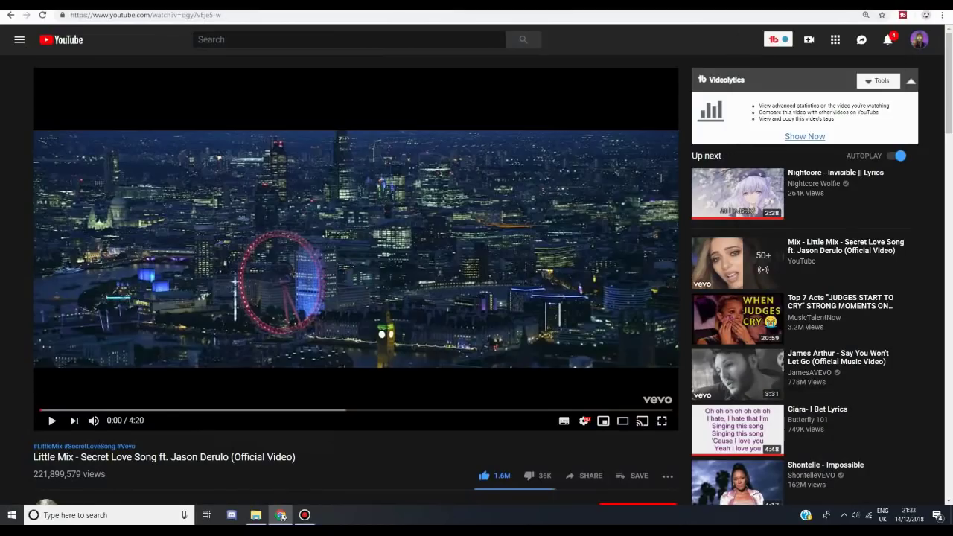